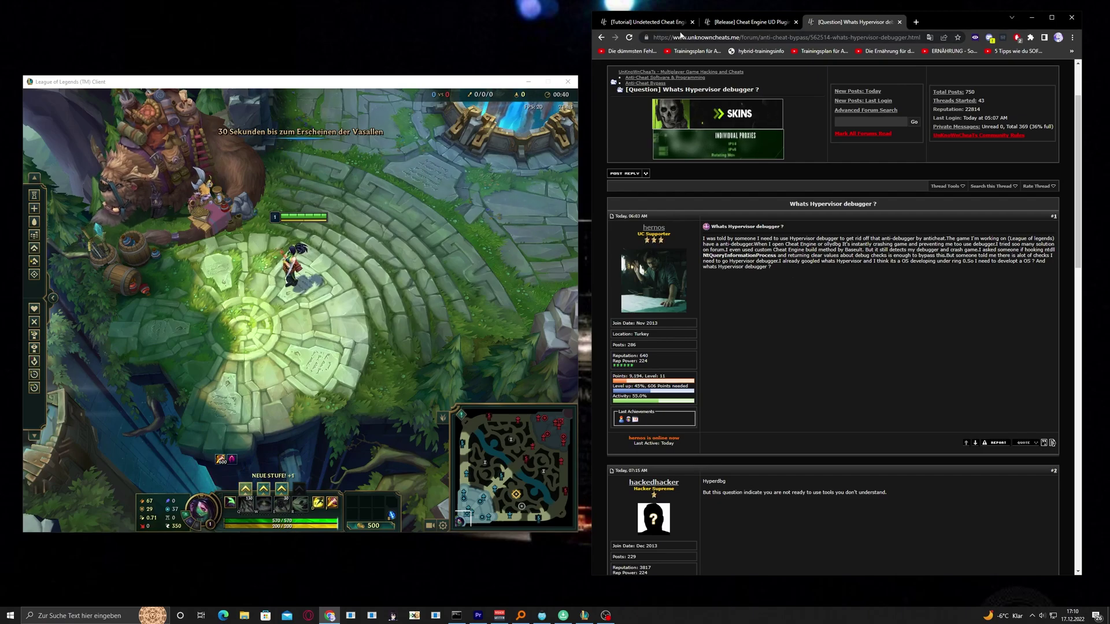
# Check the Cheat Engine tutorial thread, then reread the Hypervisor debugger question thread
pyautogui.click(647, 22)
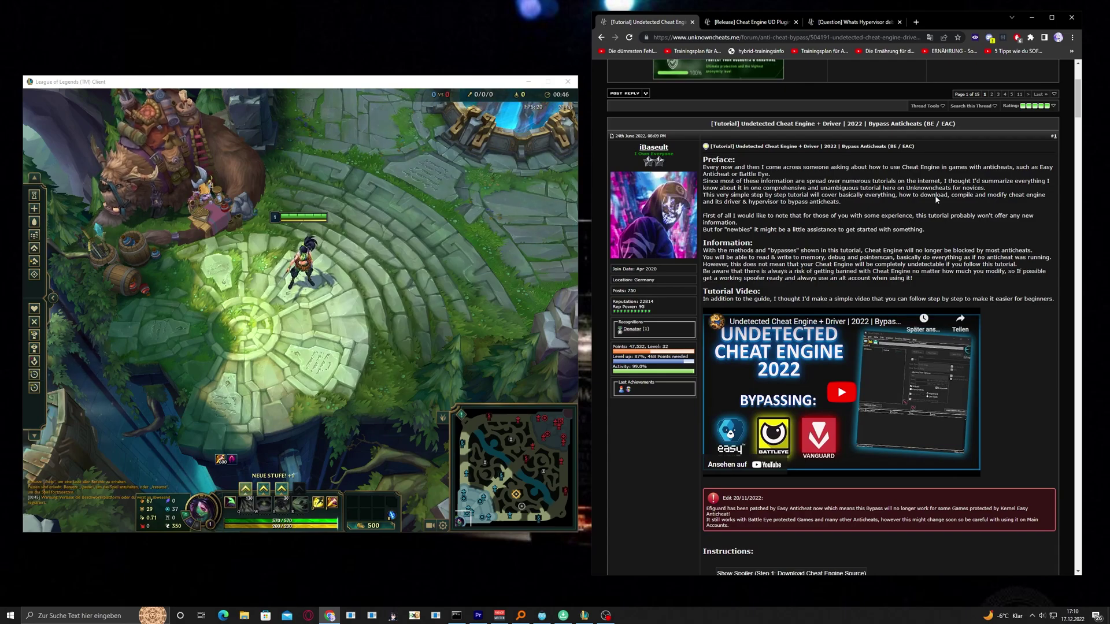
pyautogui.click(855, 23)
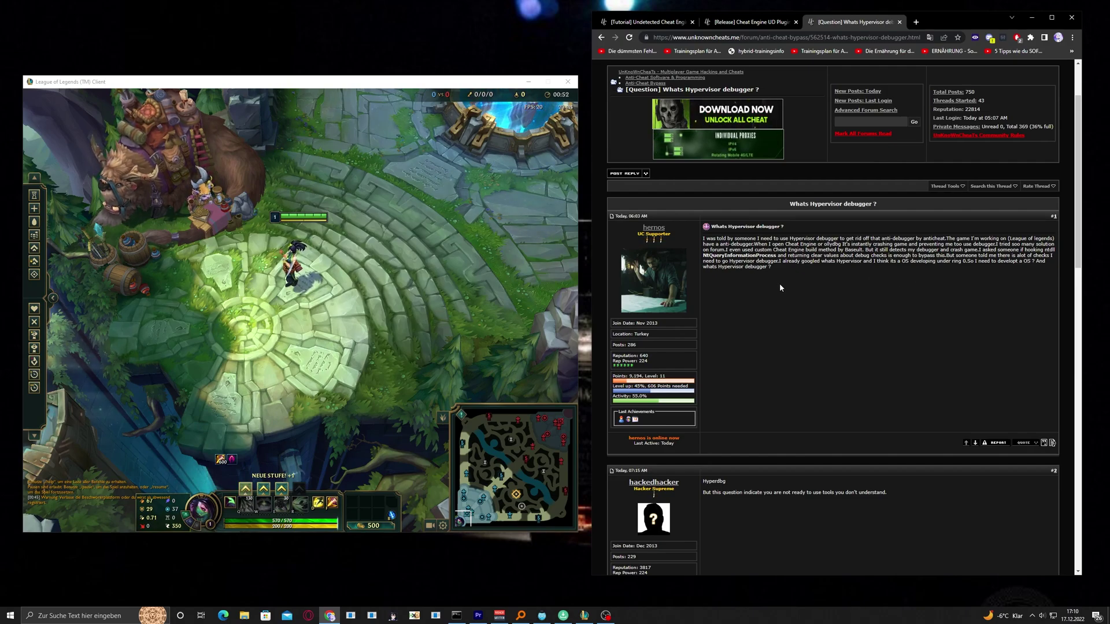
pyautogui.scroll(-2, 780, 283)
pyautogui.scroll(-2, 809, 289)
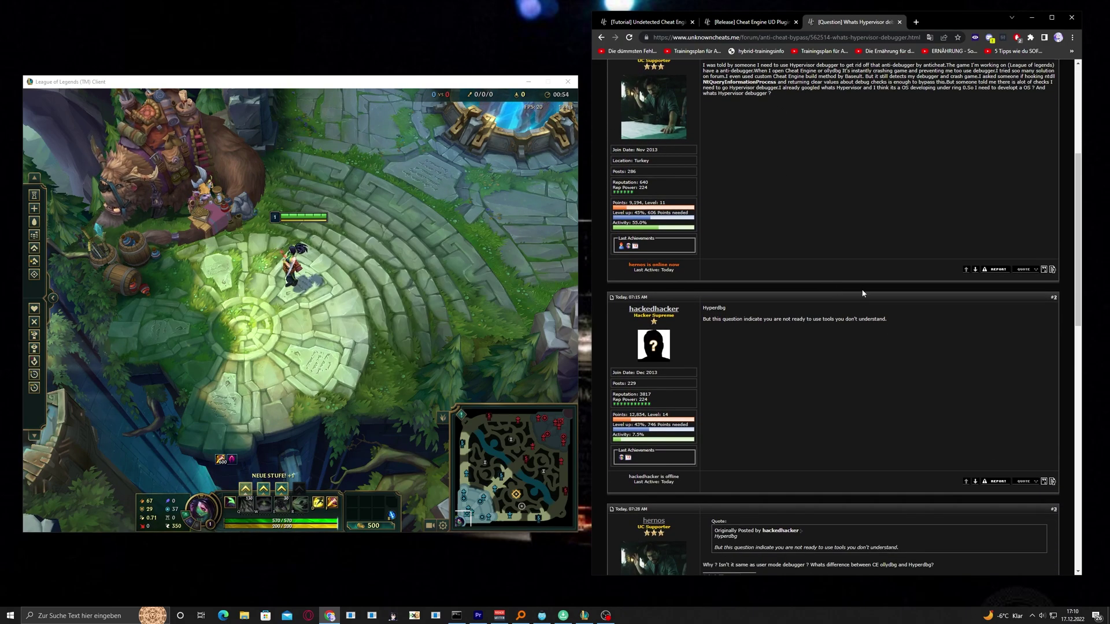
pyautogui.scroll(3, 862, 293)
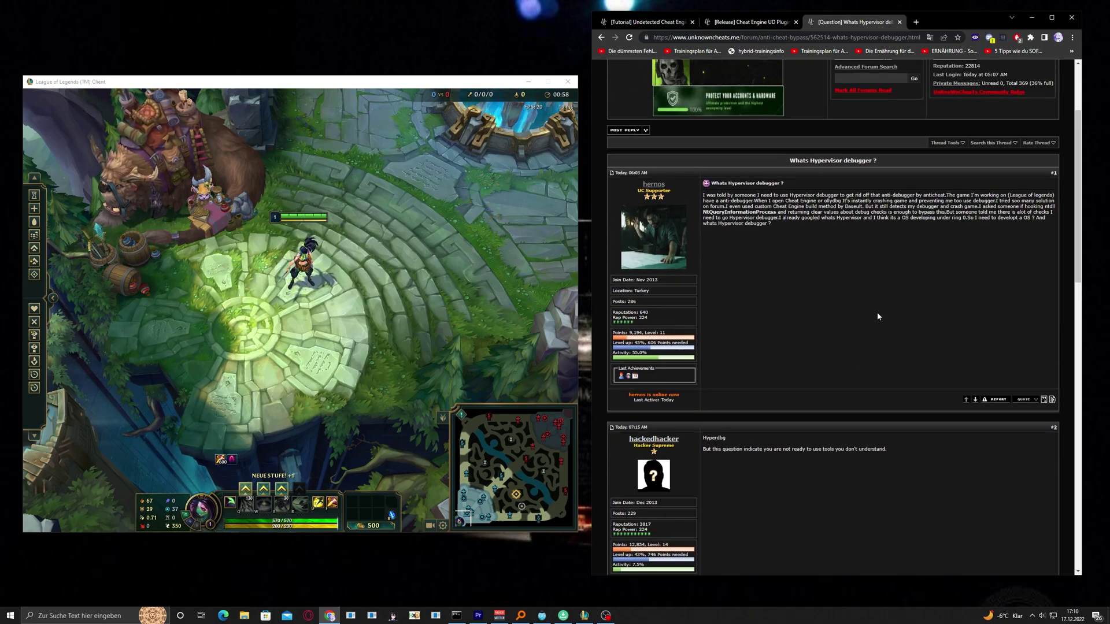
pyautogui.scroll(2, 877, 316)
pyautogui.scroll(1, 877, 317)
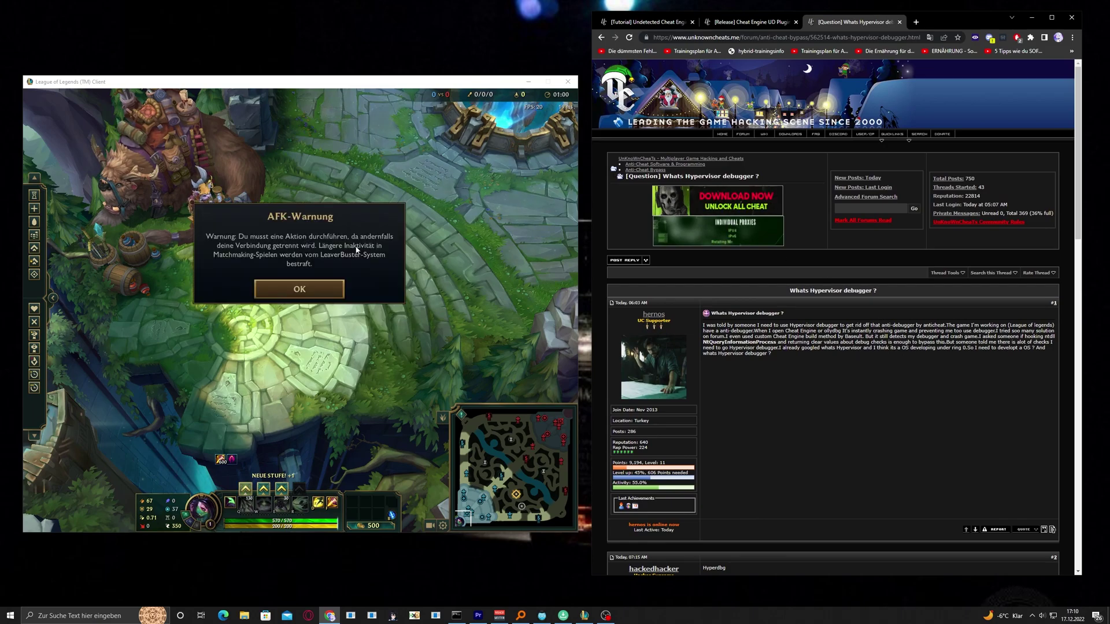
# In the game, dismiss the AFK warning, move the champion and recentre the camera
pyautogui.click(297, 287)
pyautogui.rightClick(411, 218)
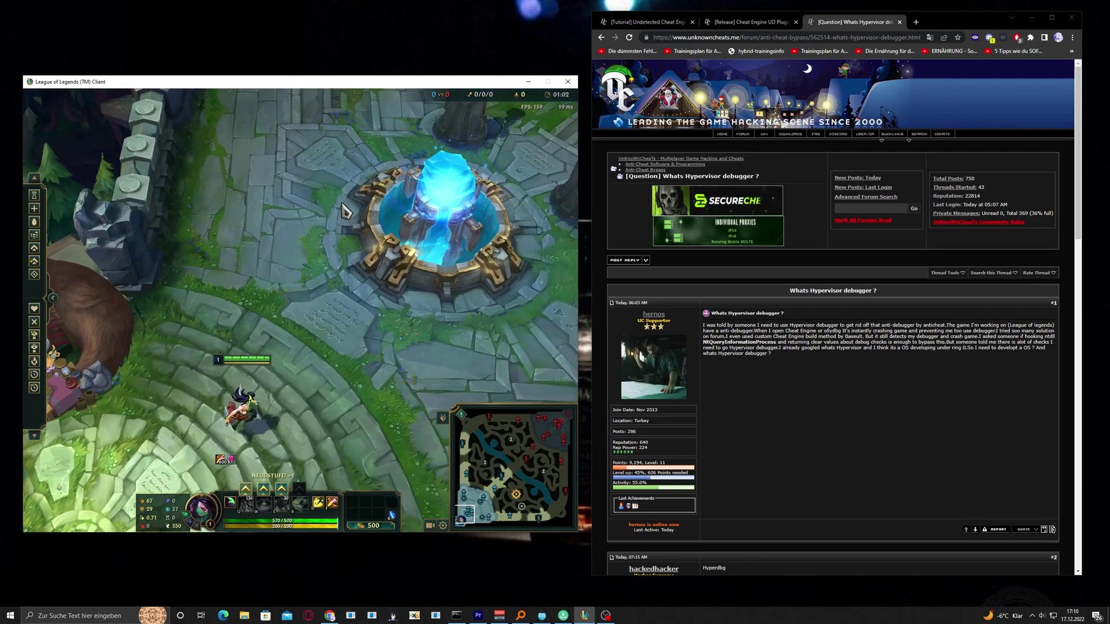
pyautogui.click(486, 466)
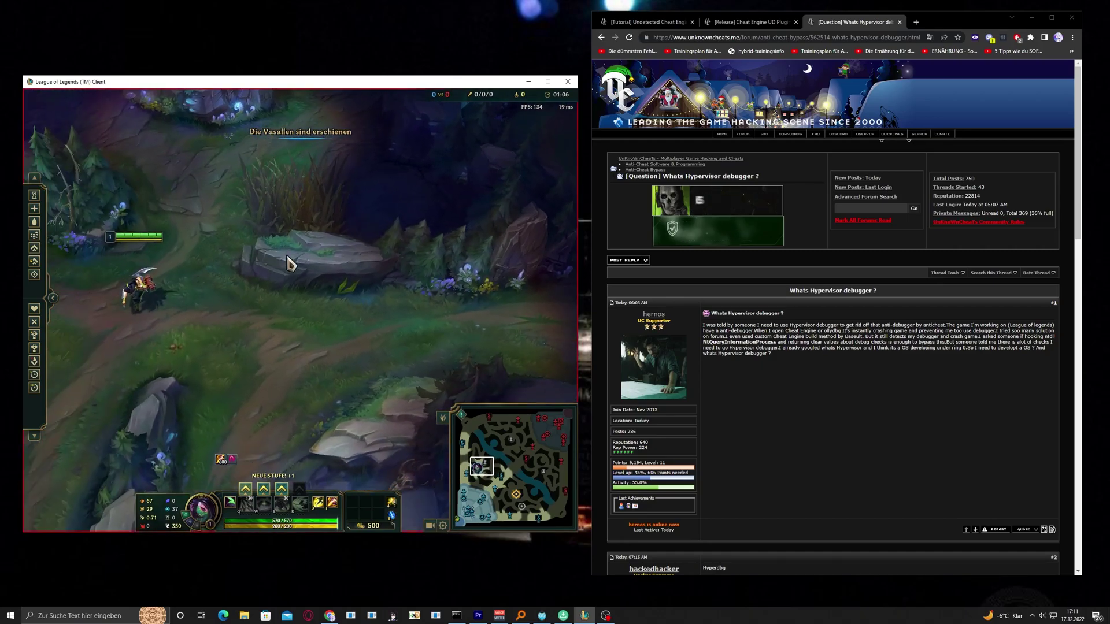
pyautogui.press('space')
pyautogui.scroll(-3, 806, 370)
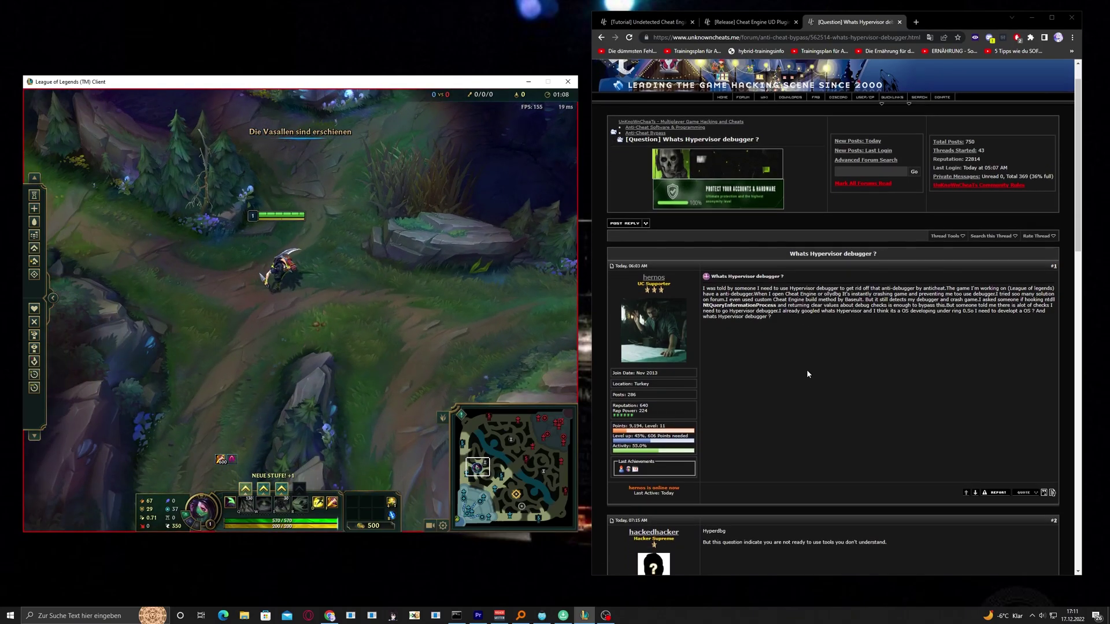
pyautogui.scroll(1, 817, 370)
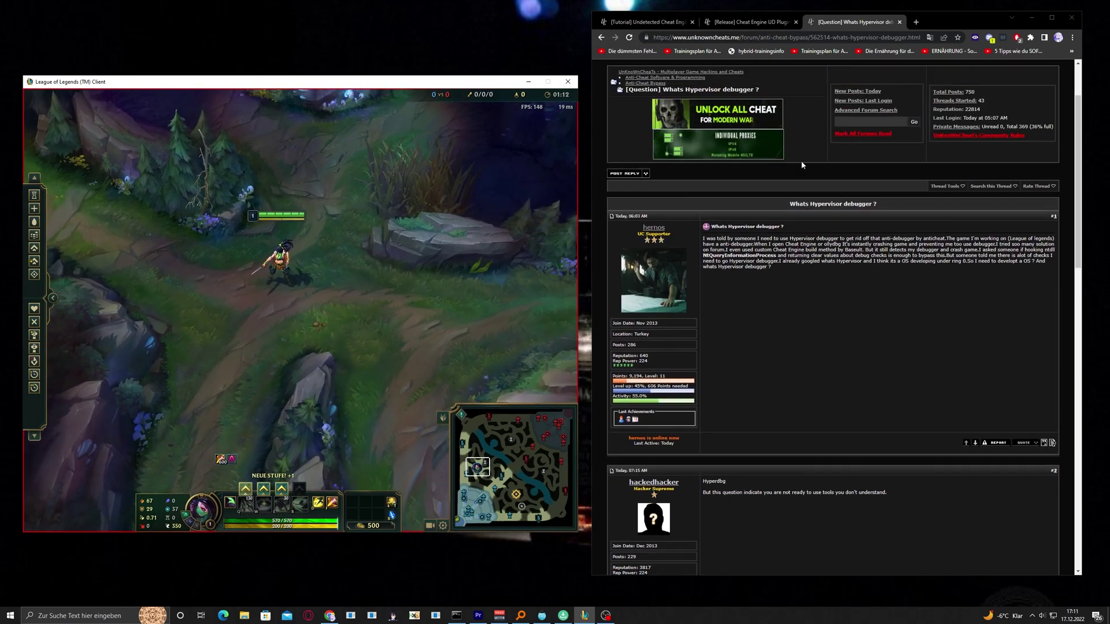
# Return to the tutorial thread and scroll to the Step 12: DBVM Hypervisor spoiler
pyautogui.hotkey('ctrl', 'Tab')
pyautogui.scroll(-12, 957, 281)
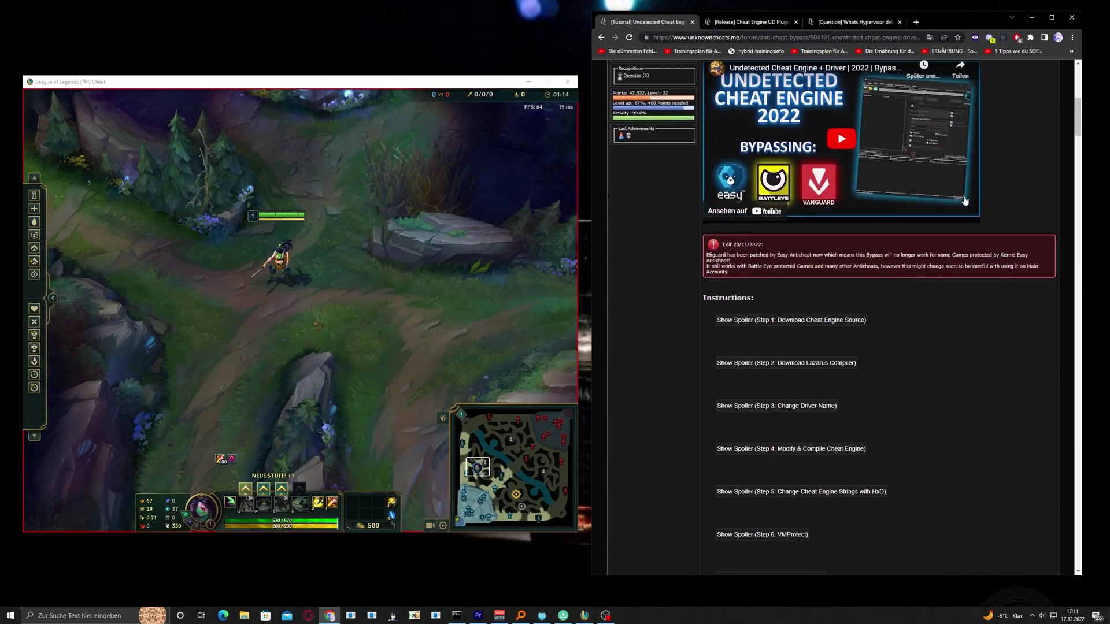
pyautogui.scroll(10, 957, 281)
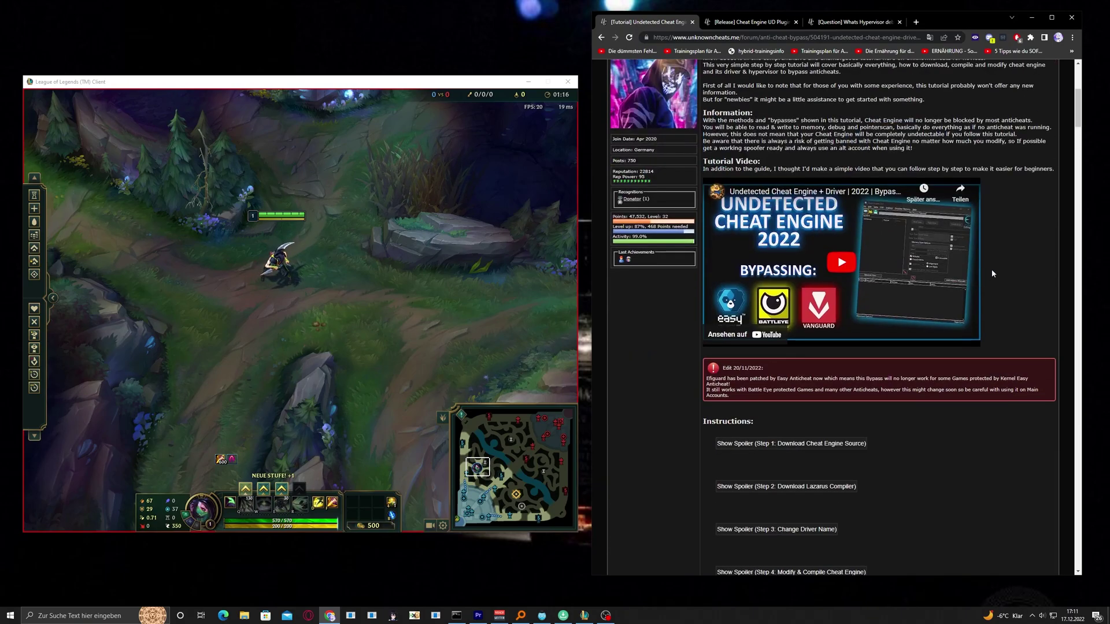
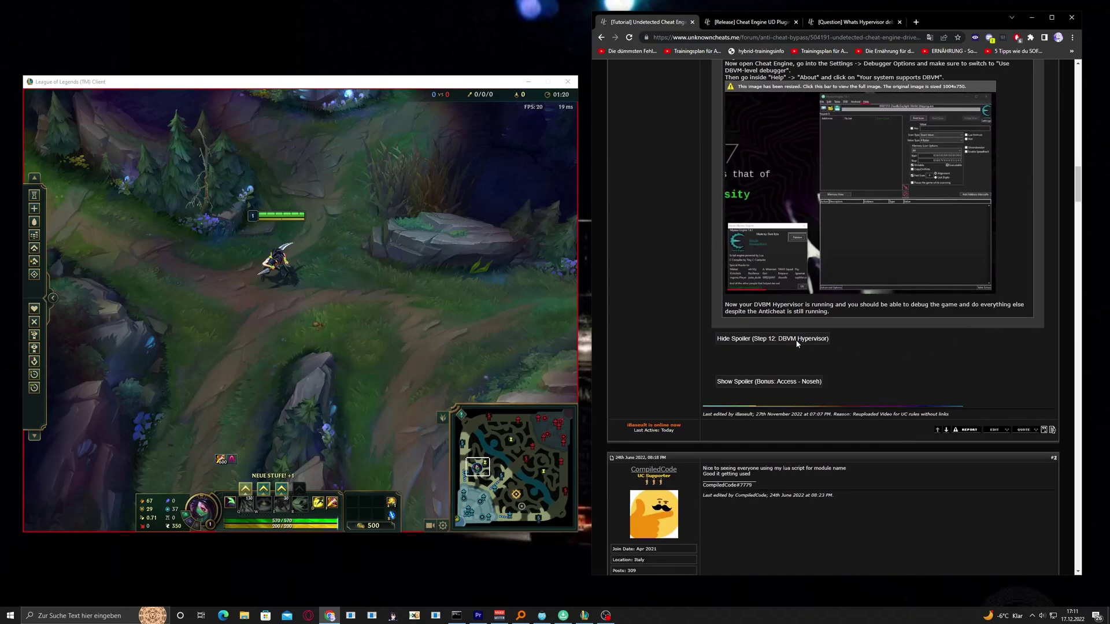
# Look over the UnknownCheats undetected Cheat Engine tutorial thread, then minimize Chrome
pyautogui.scroll(1, 947, 334)
pyautogui.scroll(20, 952, 339)
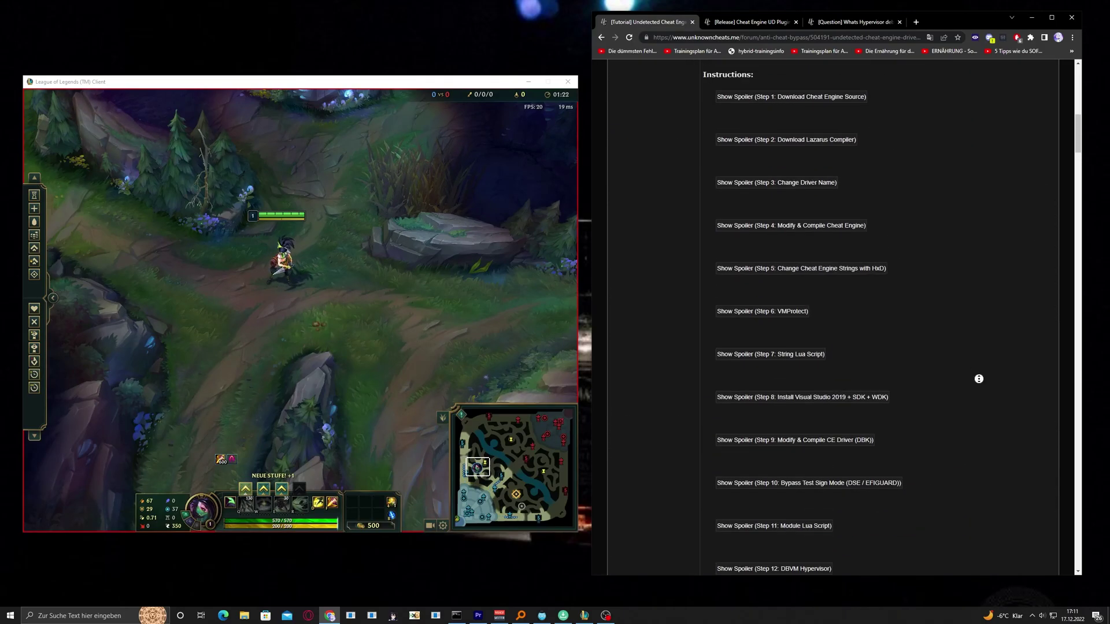
pyautogui.scroll(-1, 992, 338)
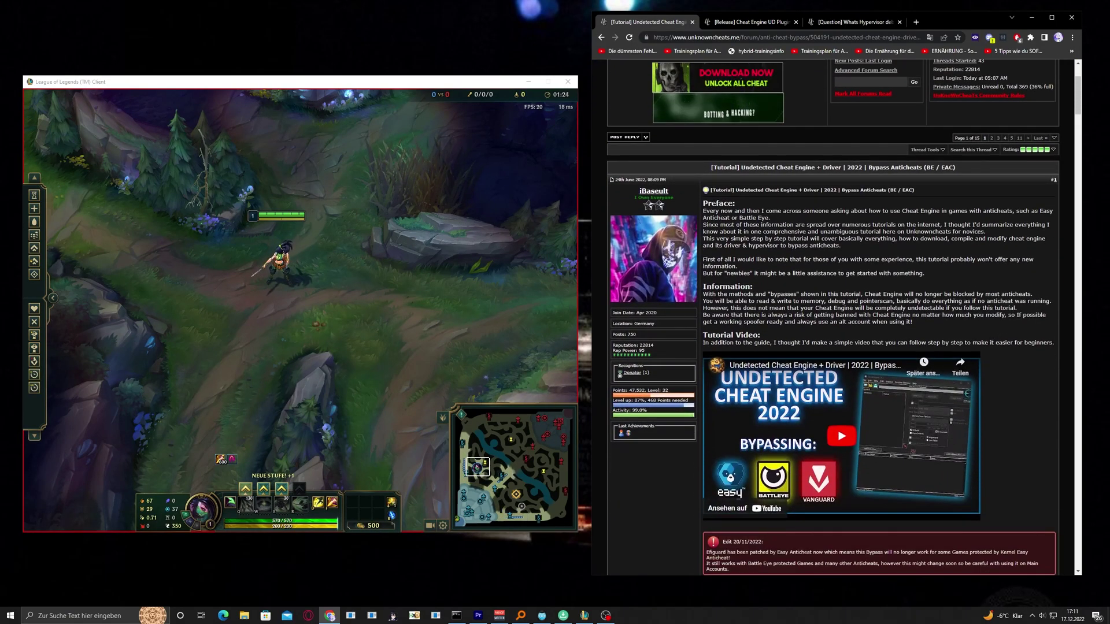
pyautogui.scroll(-2, 991, 337)
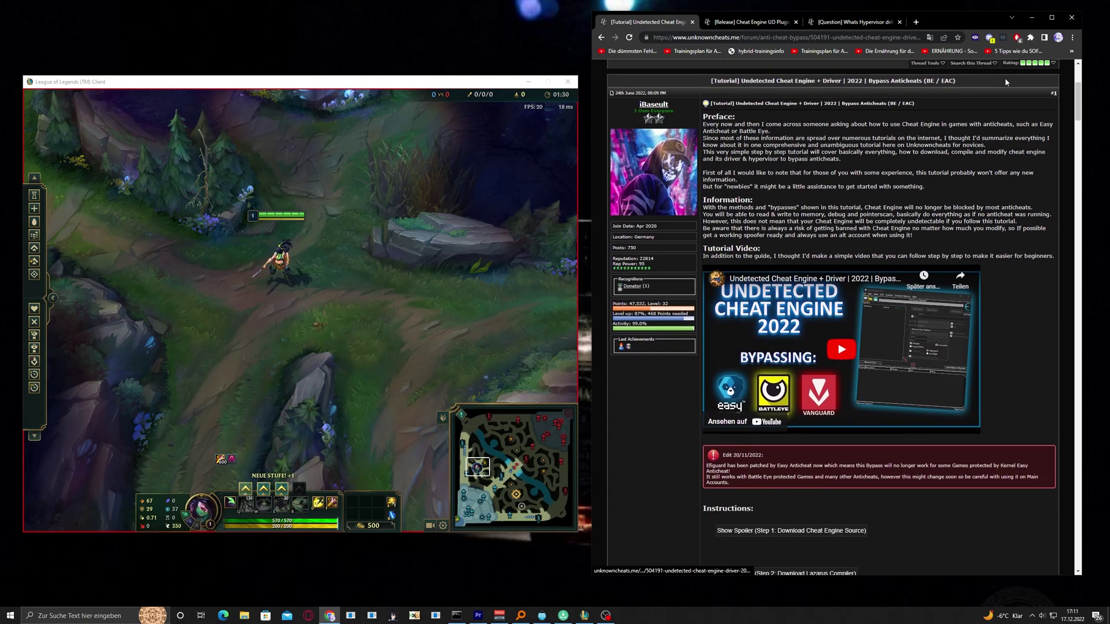
pyautogui.click(1031, 20)
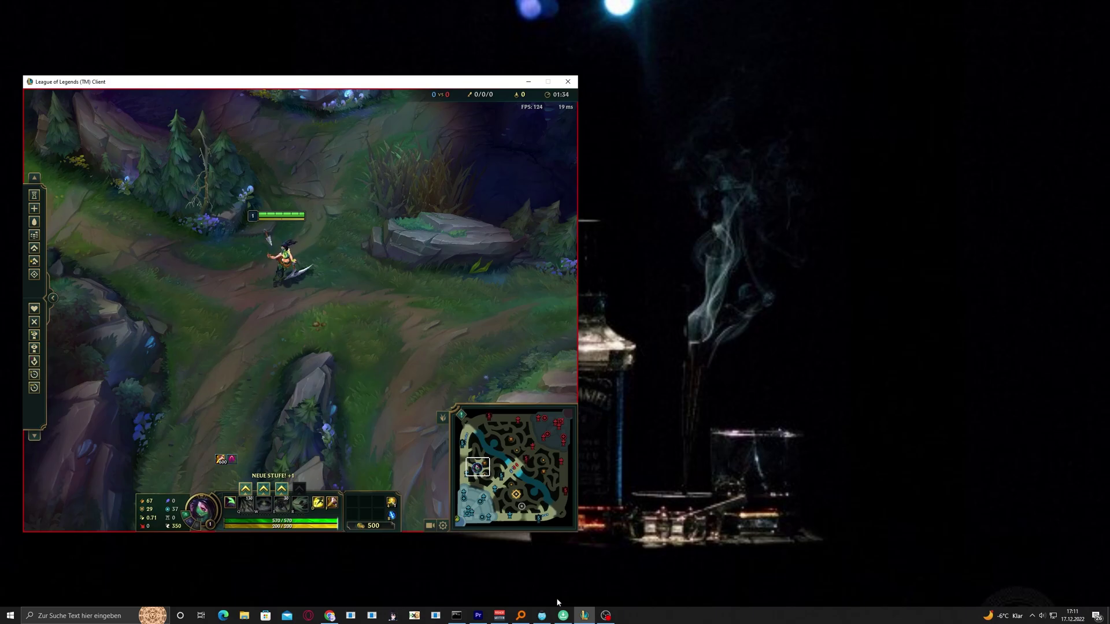
# Bring up DebugView++, move it beside the game, and launch Mynew Engine 7.4.1
pyautogui.click(542, 614)
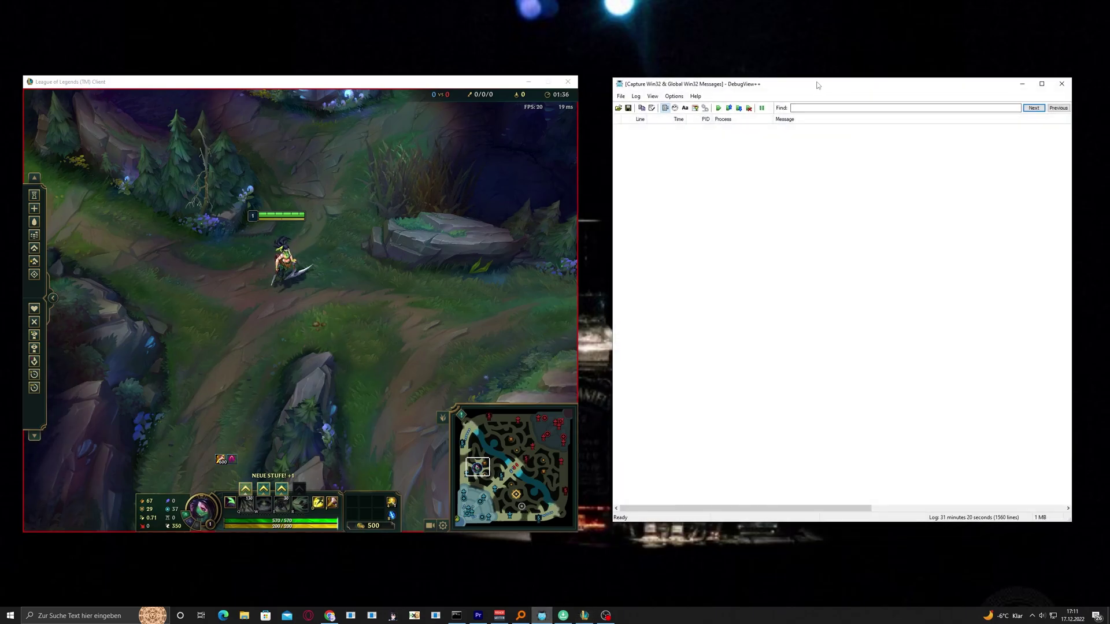
pyautogui.moveTo(817, 86); pyautogui.dragTo(926, 90)
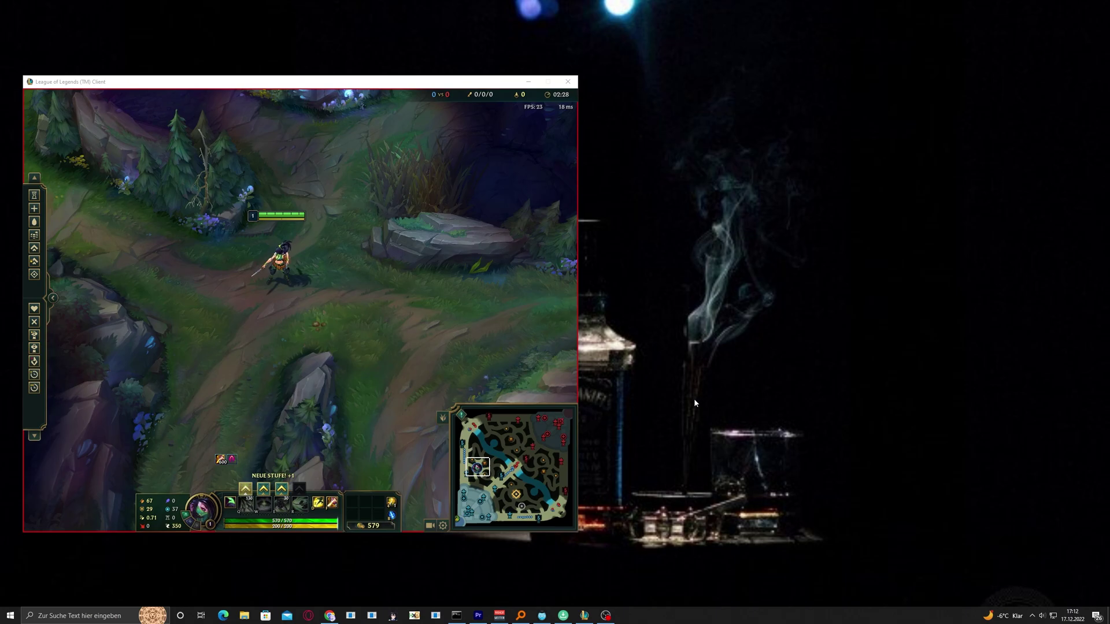
pyautogui.click(542, 616)
pyautogui.click(563, 615)
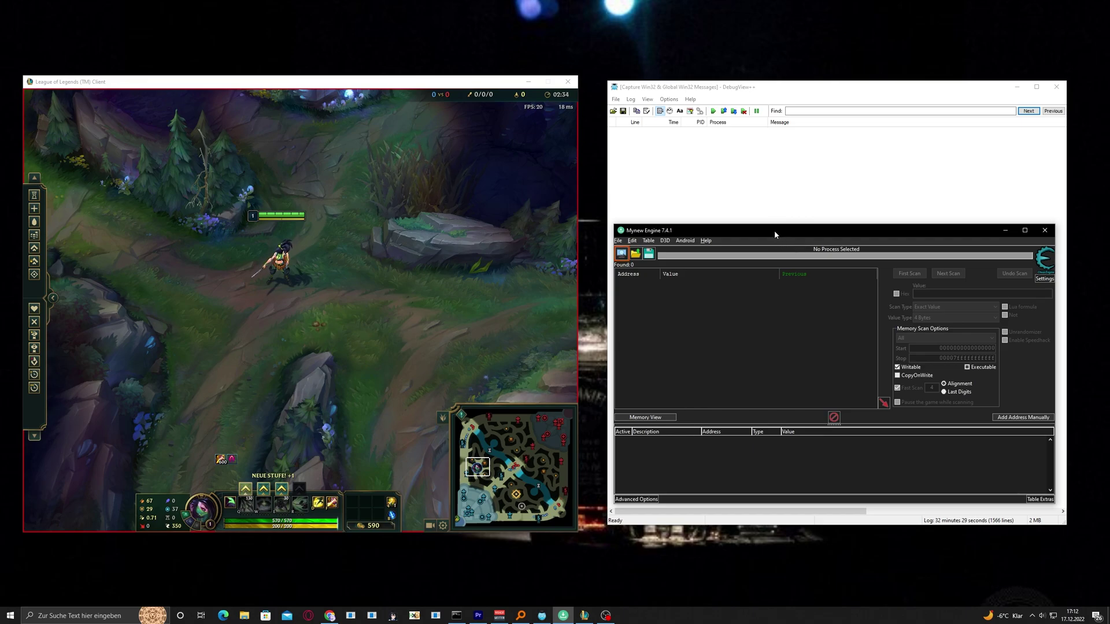
# Attach Mynew Engine to the League of Legends process
pyautogui.moveTo(774, 234); pyautogui.dragTo(260, 162)
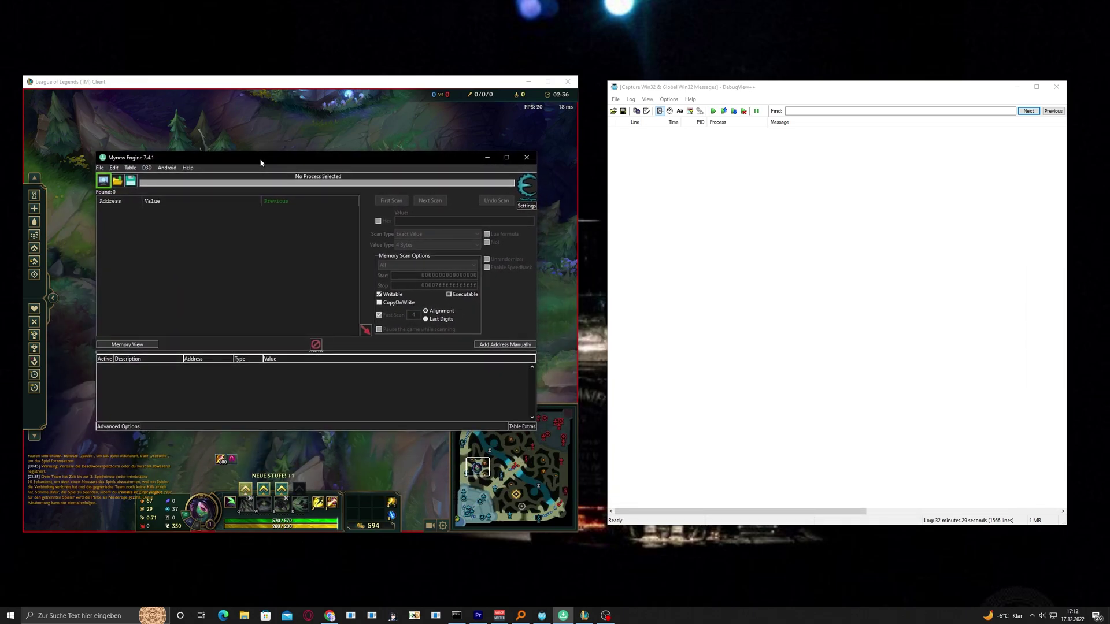
pyautogui.click(105, 183)
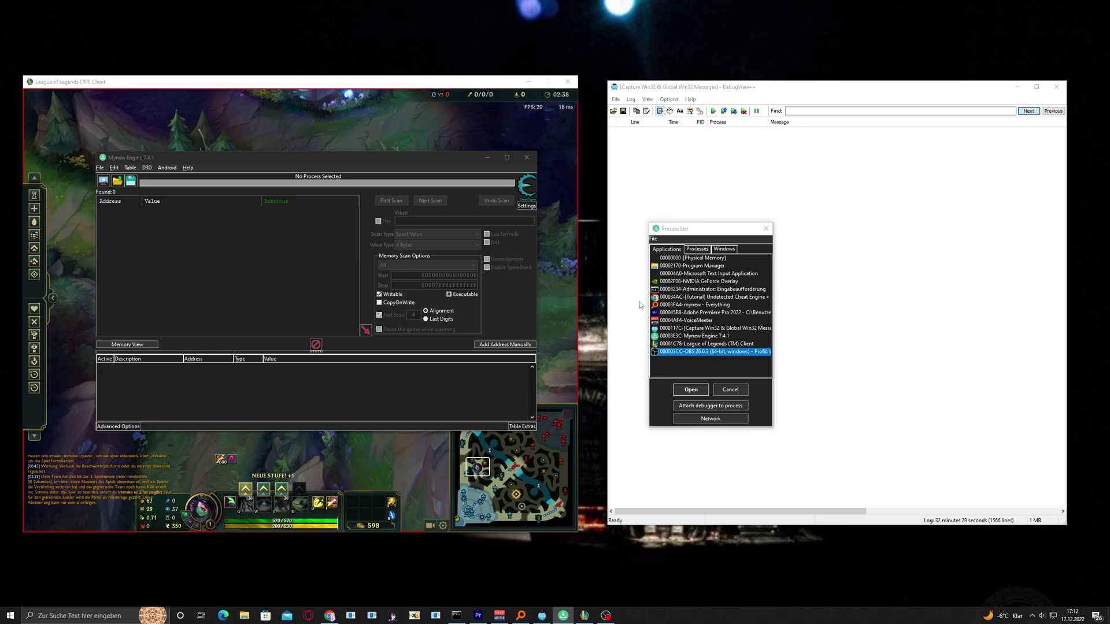
pyautogui.doubleClick(697, 346)
# Review the DebugView++ log, highlighting openProcessEpilogue, then first-scan memory for 12345
pyautogui.click(739, 131)
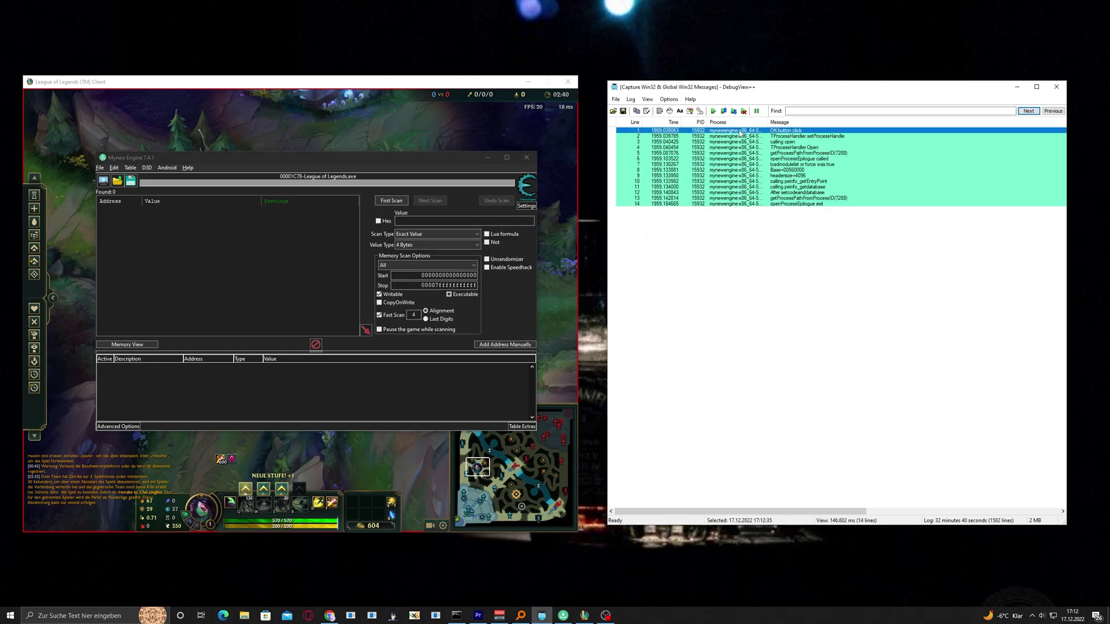
pyautogui.moveTo(404, 161); pyautogui.dragTo(393, 161)
pyautogui.click(762, 205)
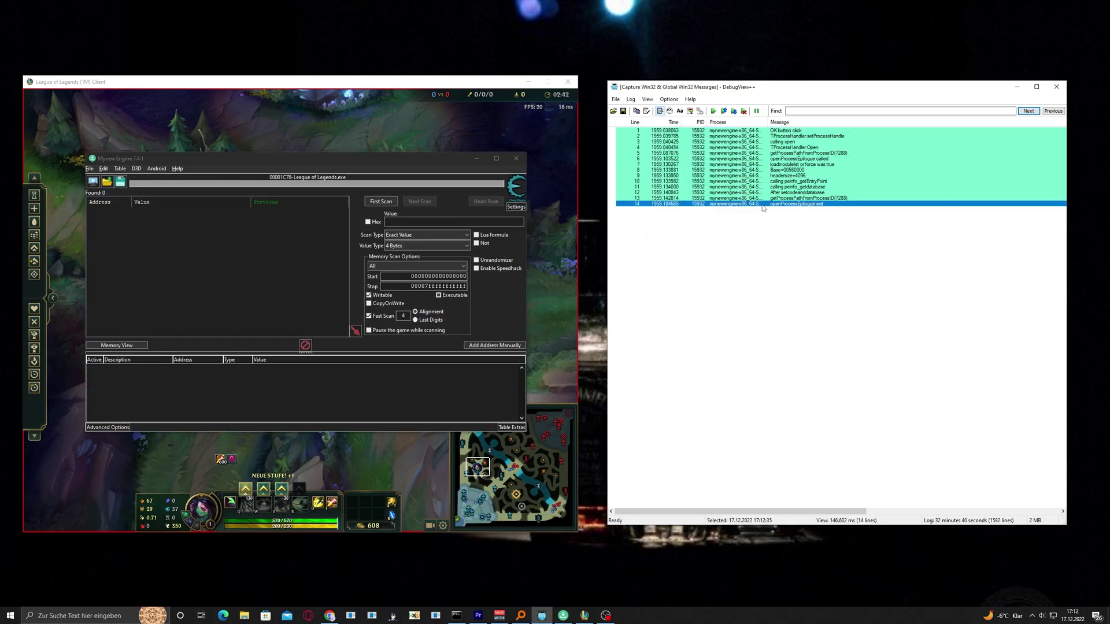
pyautogui.click(778, 131)
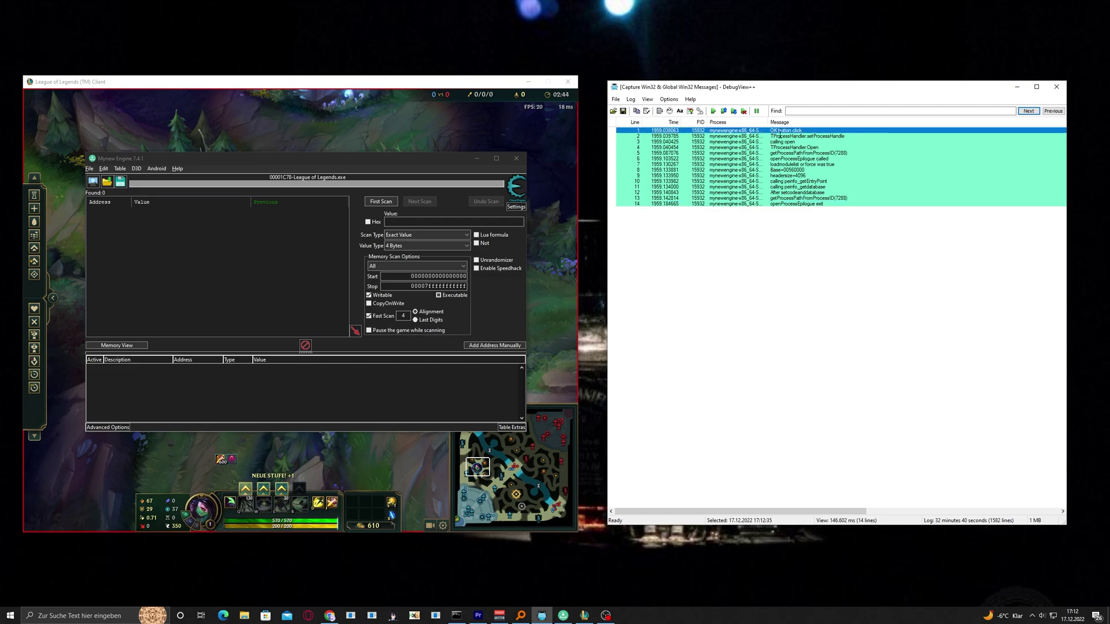
pyautogui.click(833, 204)
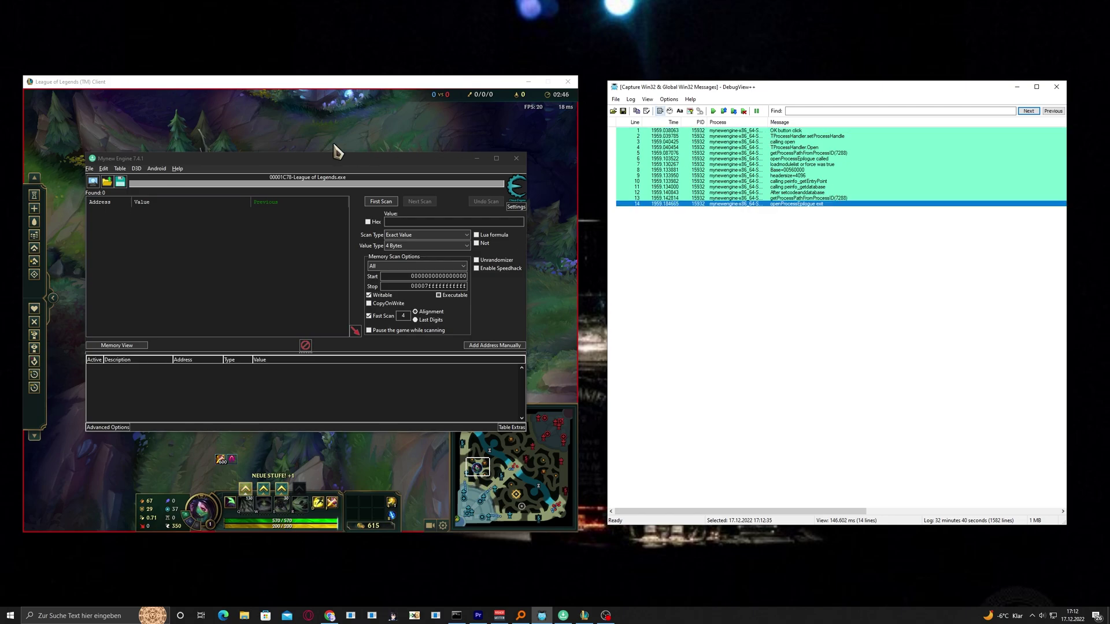
pyautogui.moveTo(334, 156); pyautogui.dragTo(307, 129)
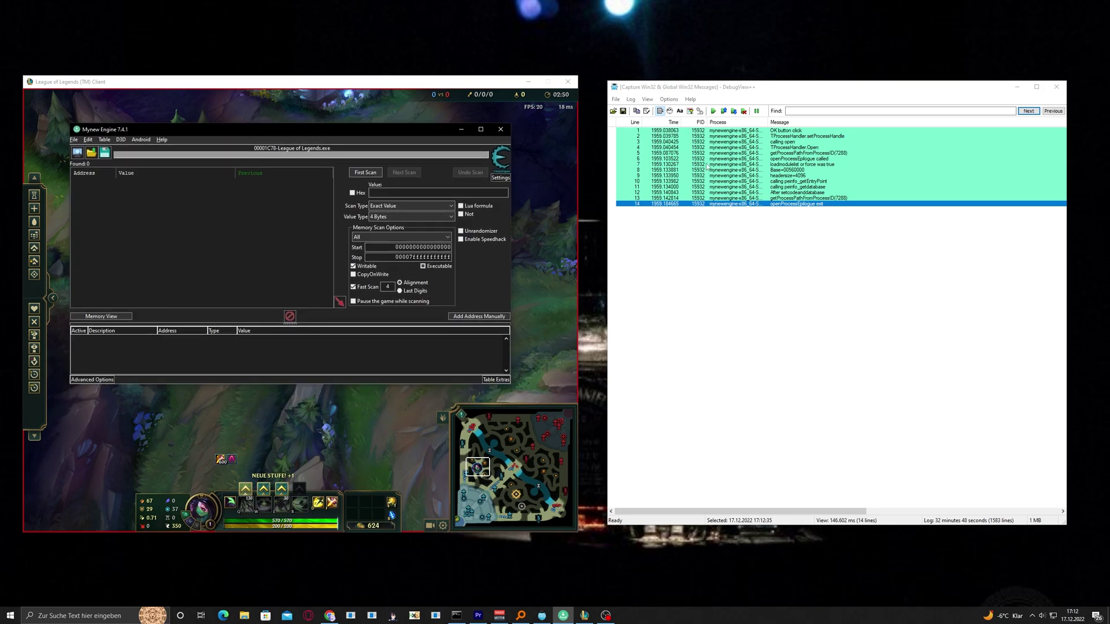
pyautogui.click(786, 170)
pyautogui.moveTo(771, 159); pyautogui.dragTo(813, 158)
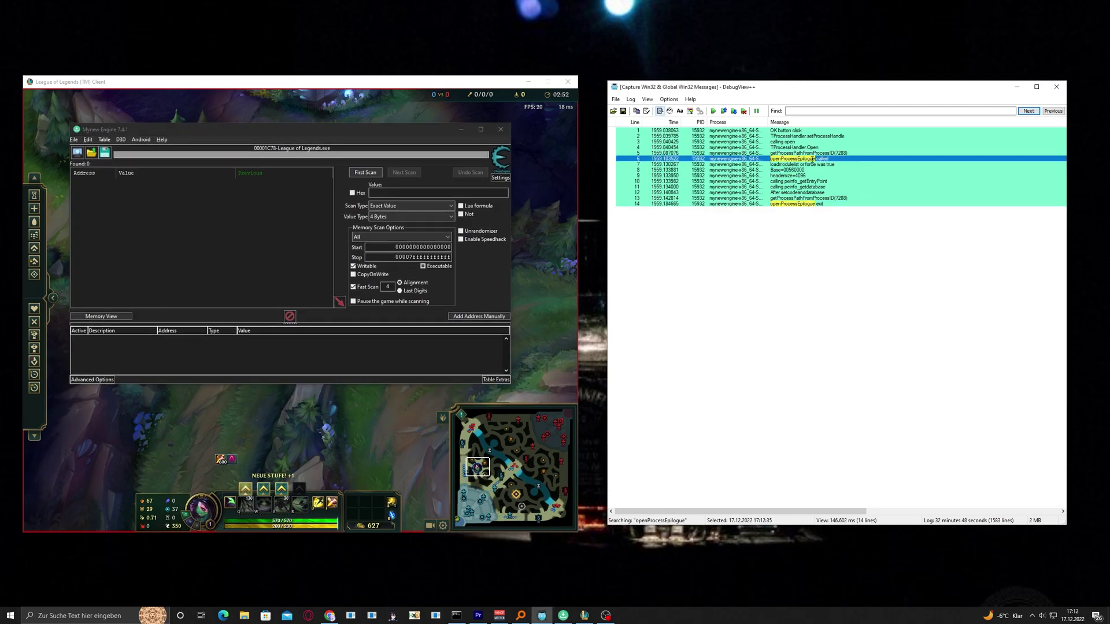
pyautogui.click(399, 193)
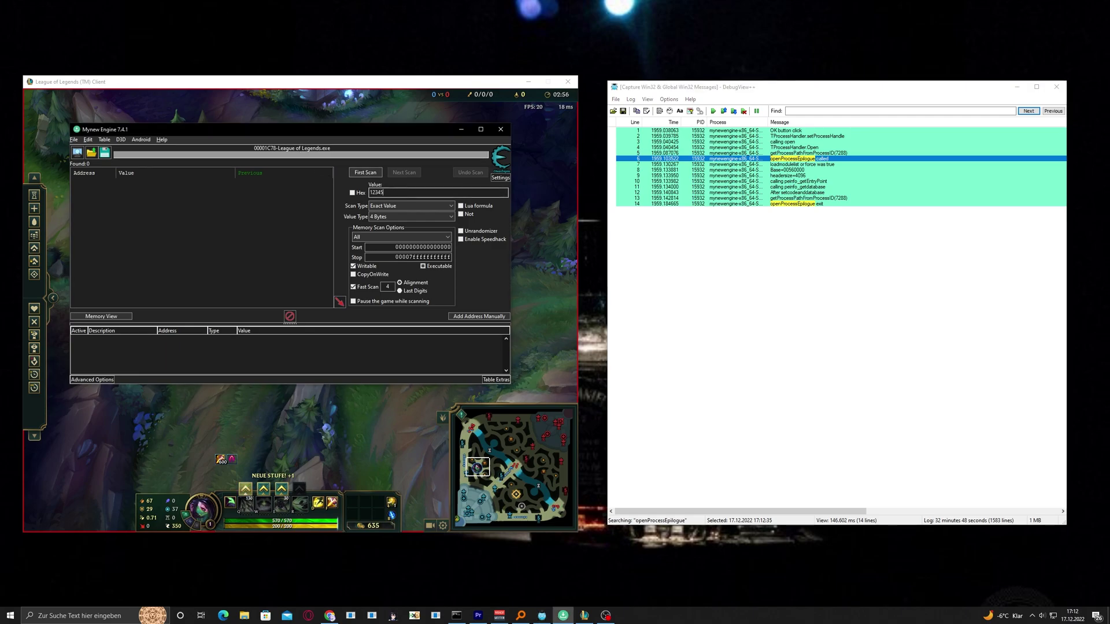
pyautogui.click(365, 173)
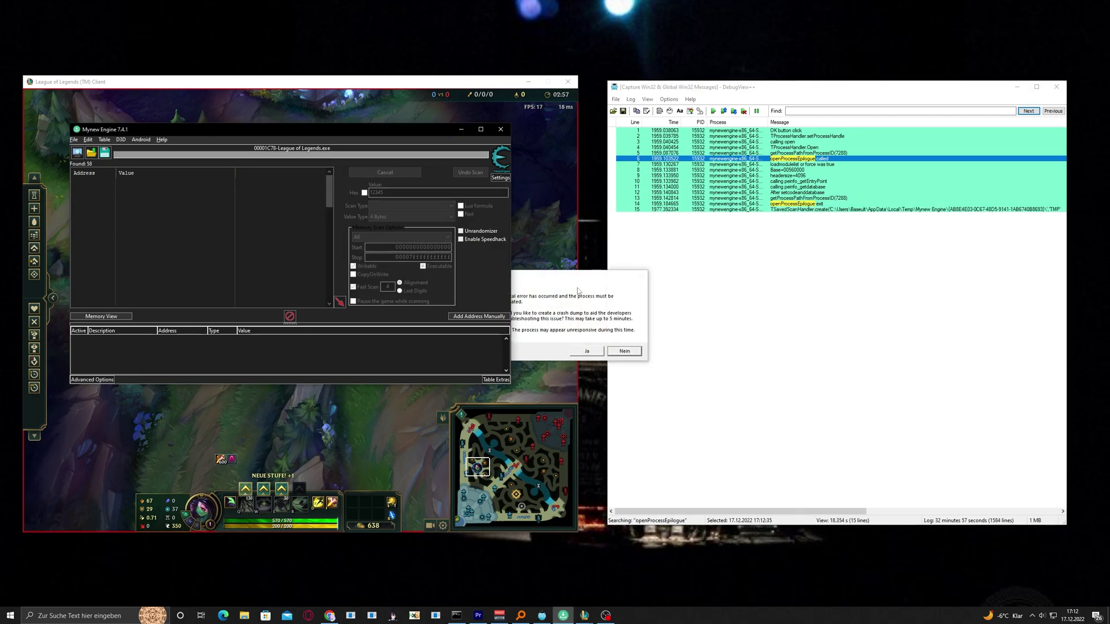
# Select the row 15 scan message and highlight TSavedScanHandle in DebugView++
pyautogui.click(842, 210)
pyautogui.press('Up')
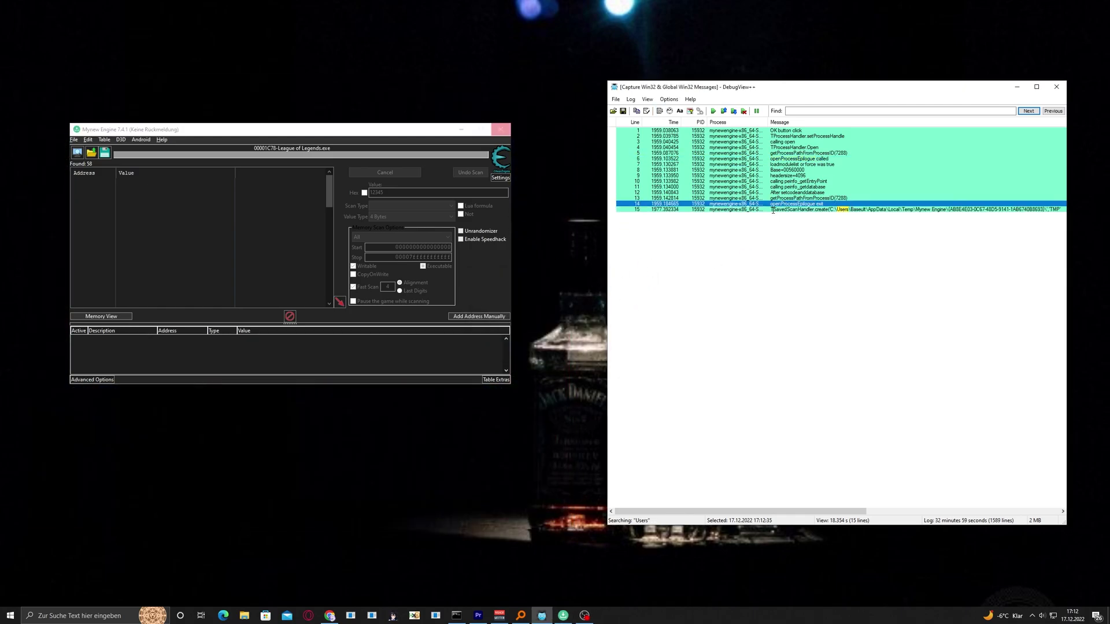
pyautogui.click(773, 210)
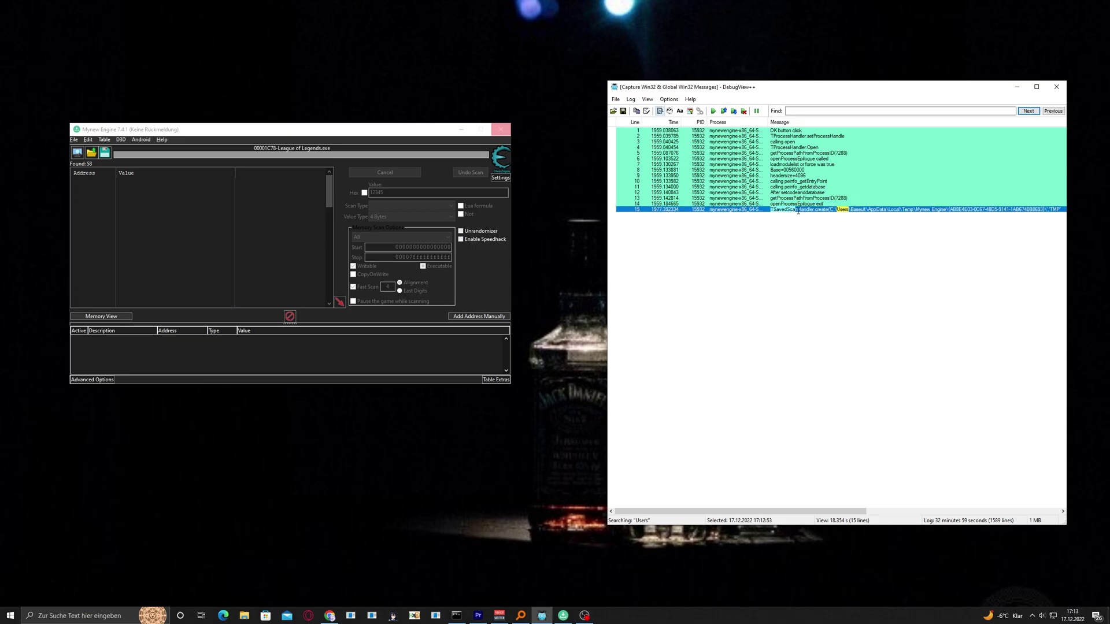
pyautogui.click(814, 210)
# Pause DebugView++ capture and move the frozen Mynew Engine window aside
pyautogui.click(756, 111)
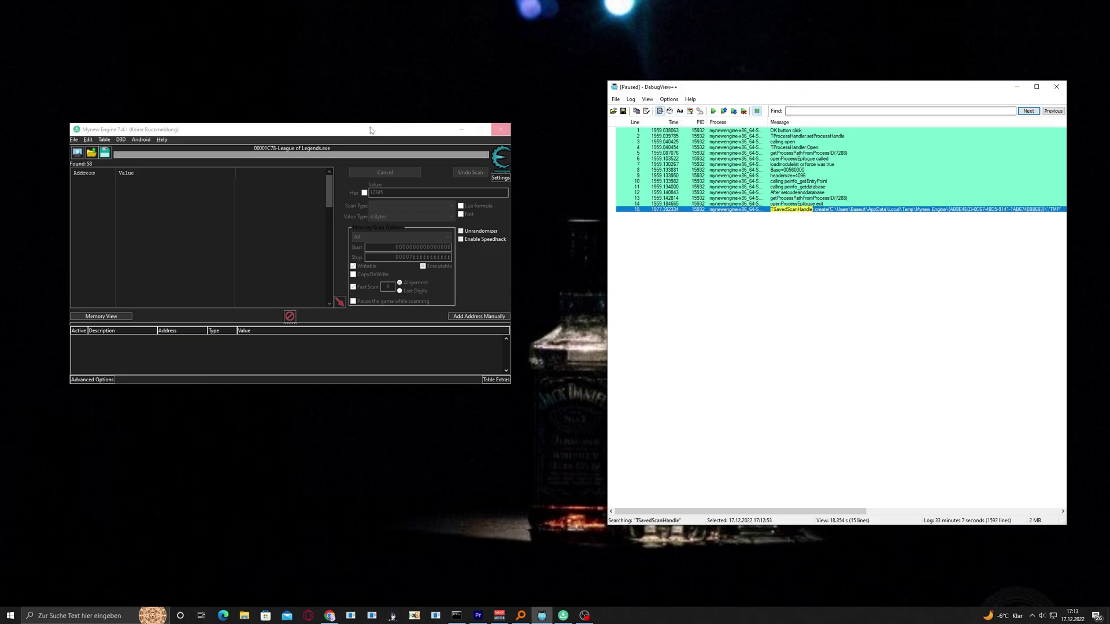
pyautogui.moveTo(370, 129); pyautogui.dragTo(380, 149)
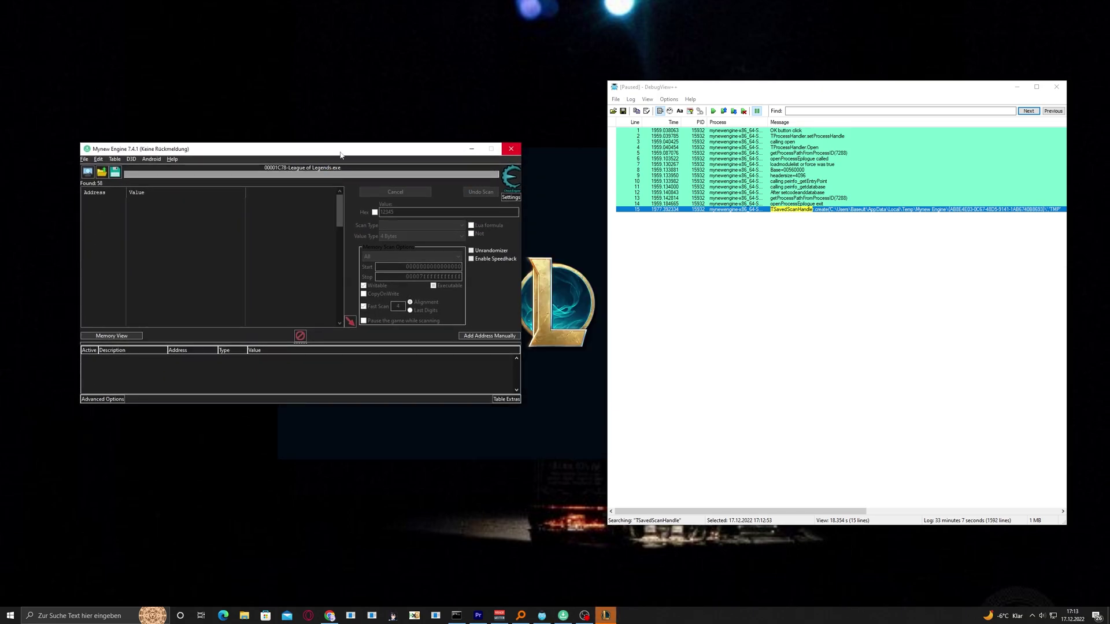
pyautogui.moveTo(341, 154); pyautogui.dragTo(327, 153)
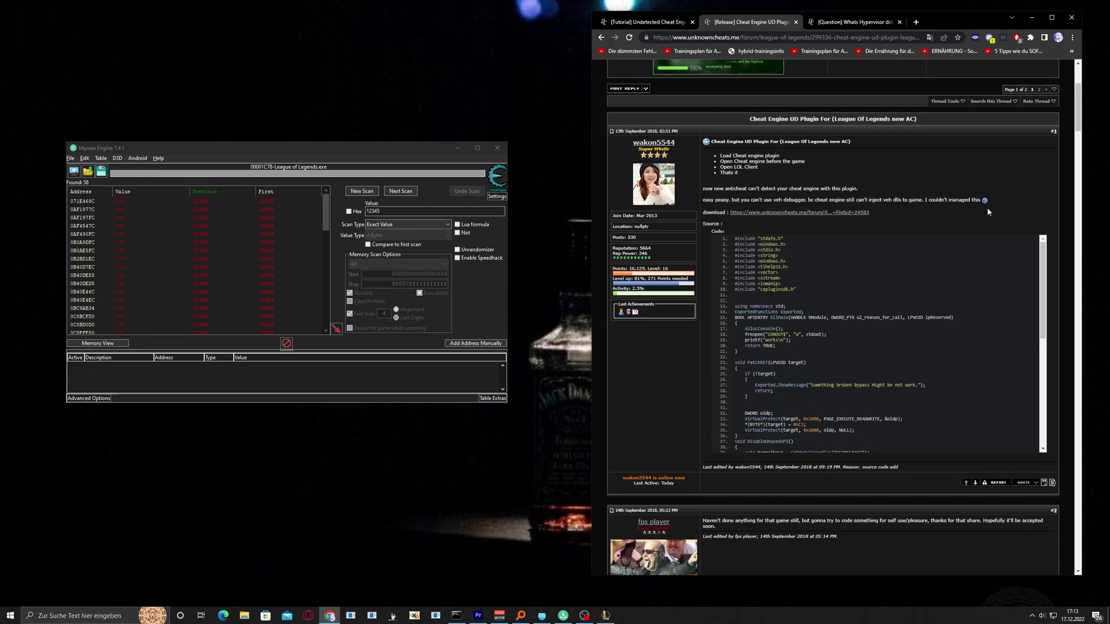
# Scroll the forum thread, then enlarge the Mynew Engine scanner window downward
pyautogui.scroll(-1, 845, 223)
pyautogui.scroll(1, 845, 223)
pyautogui.scroll(1, 1004, 252)
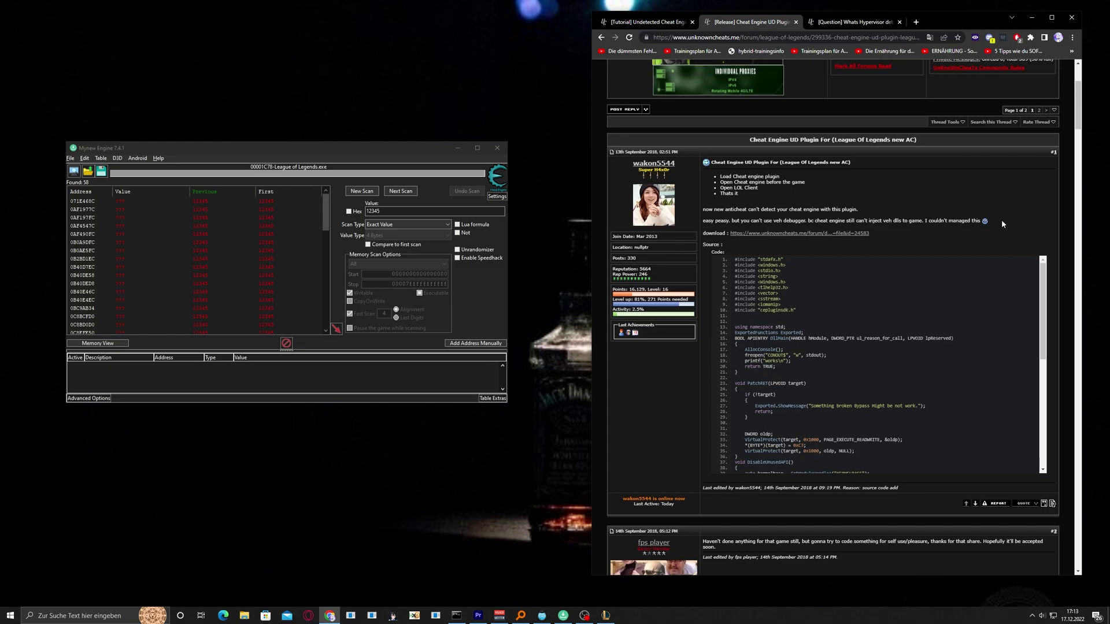
pyautogui.click(365, 402)
pyautogui.moveTo(365, 402); pyautogui.dragTo(366, 485)
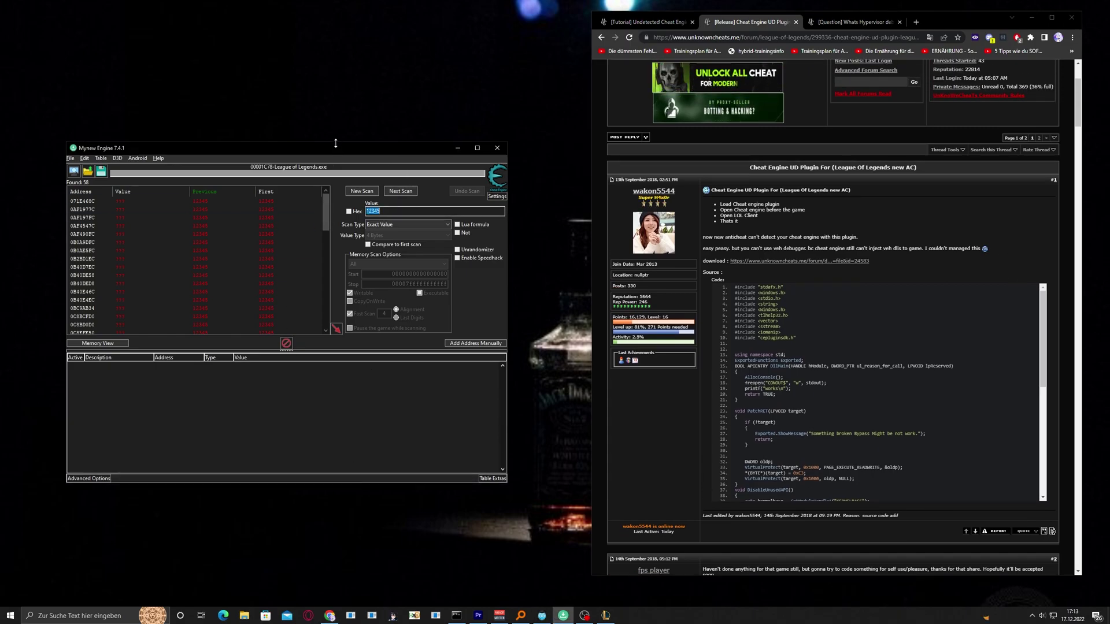
# Minimize Chrome, attach Mynew Engine to its own 7.4.1 process, and open Memory View
pyautogui.click(1031, 17)
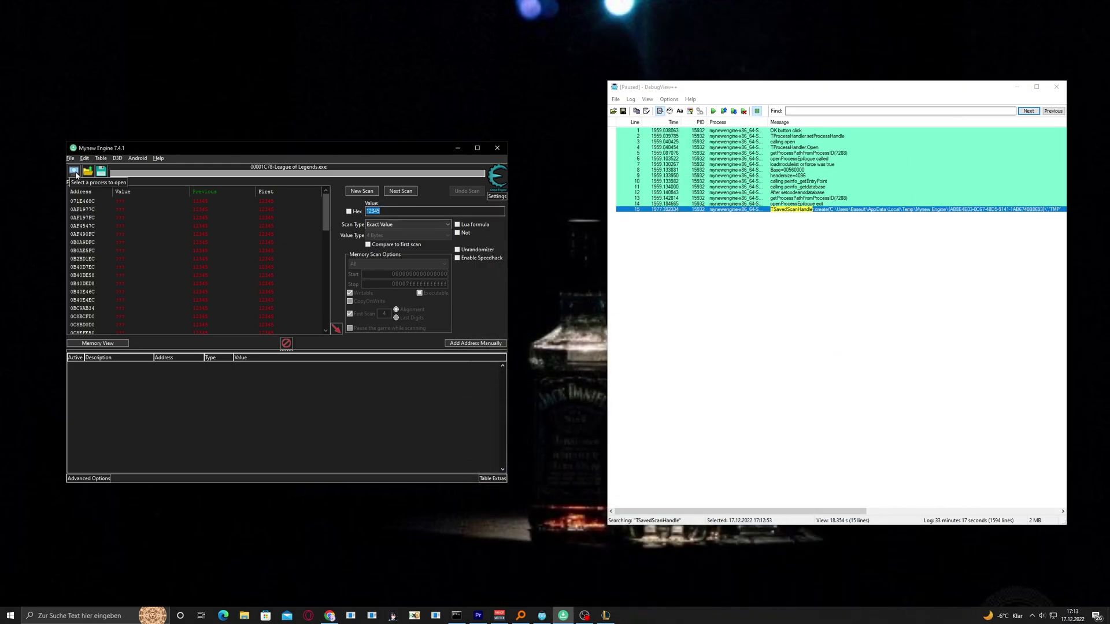
pyautogui.click(73, 171)
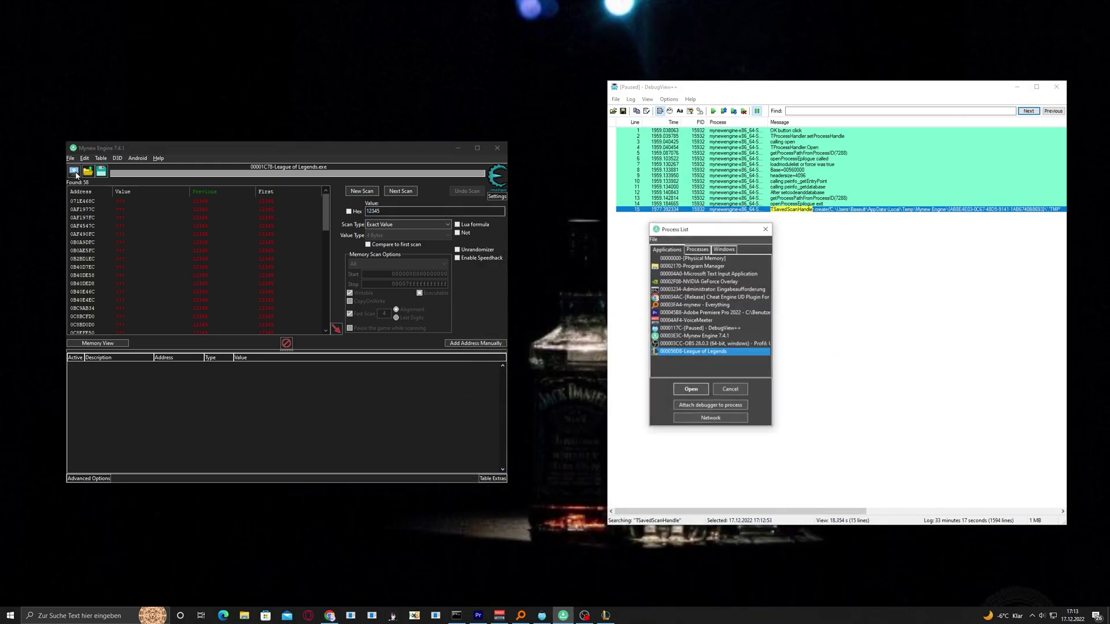
pyautogui.doubleClick(704, 337)
pyautogui.click(98, 344)
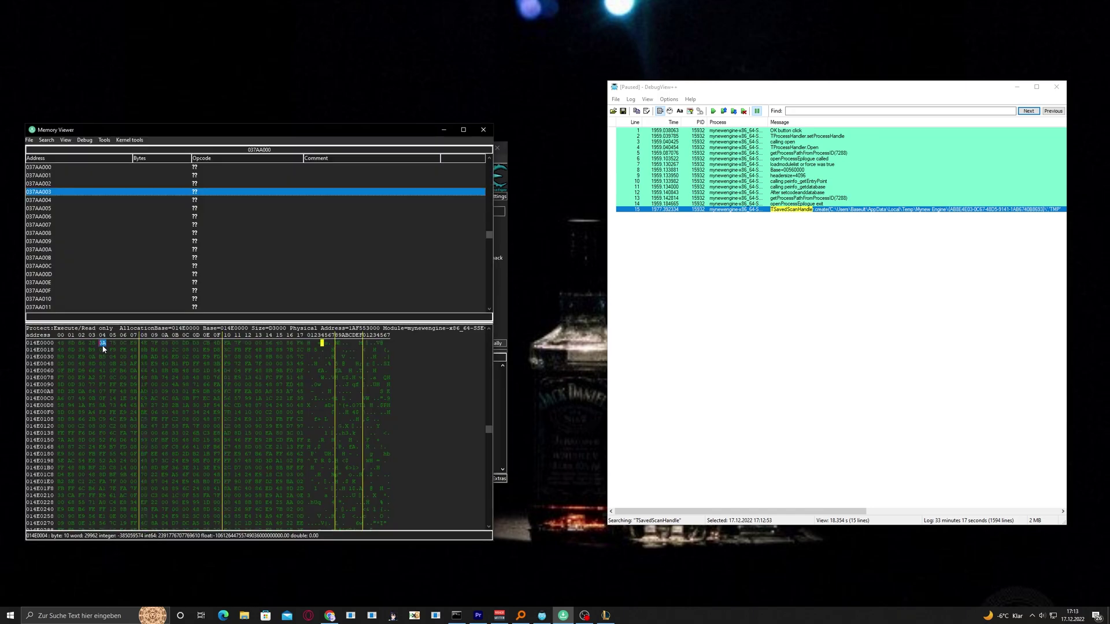
# Go to OutputDebugStringW and follow the jump into KERNELBASE.OutputDebugStringW
pyautogui.rightClick(218, 184)
pyautogui.click(231, 184)
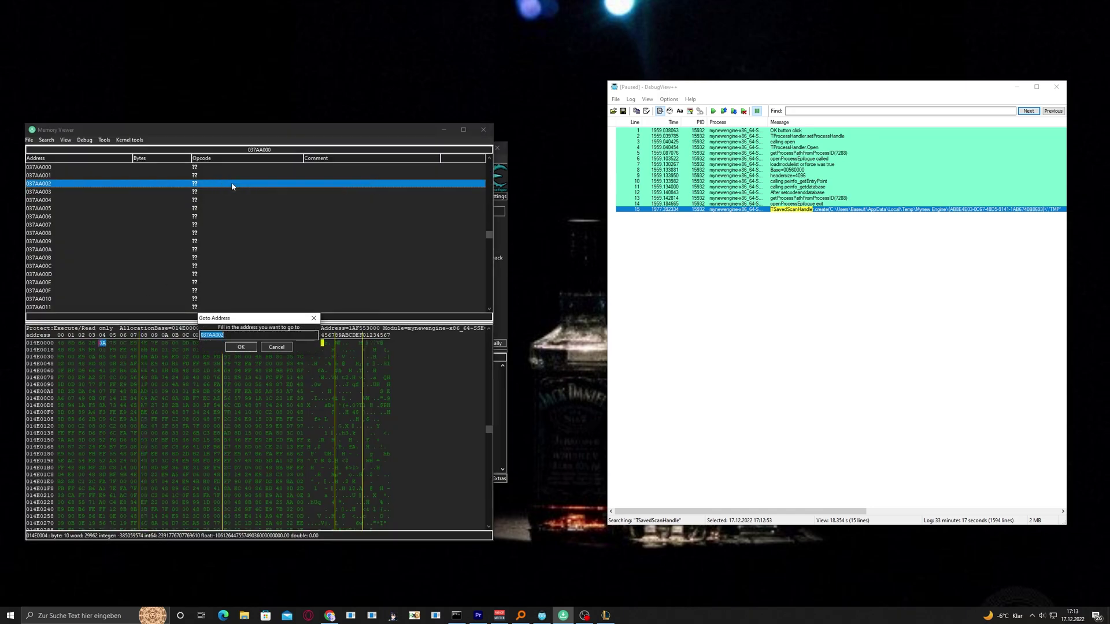
pyautogui.write('OutputDebugStringW')
pyautogui.press('Return')
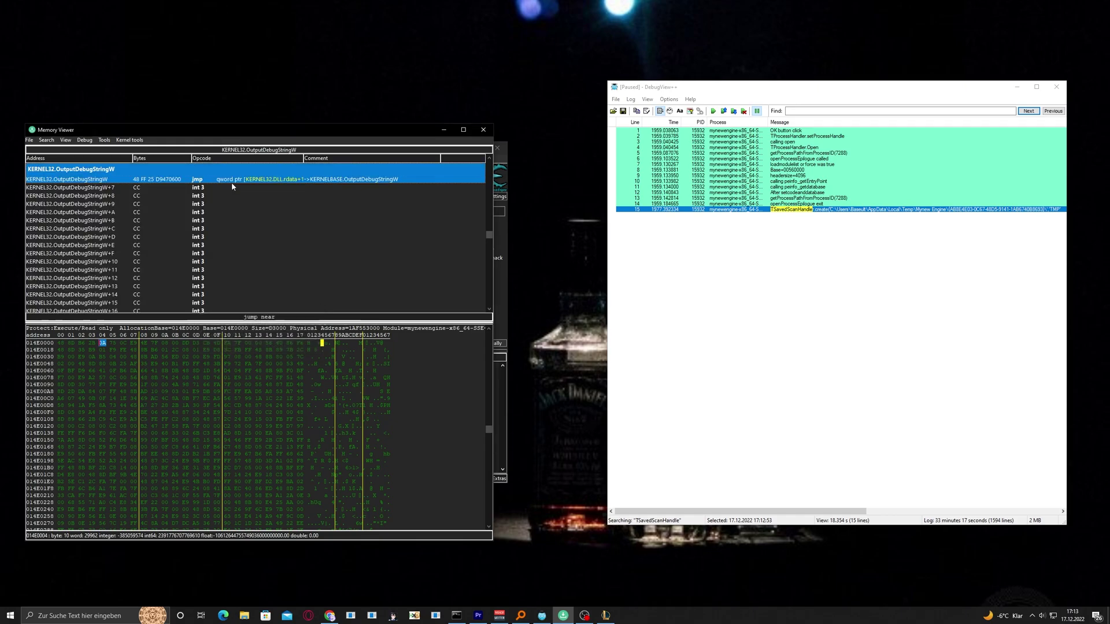
pyautogui.rightClick(268, 178)
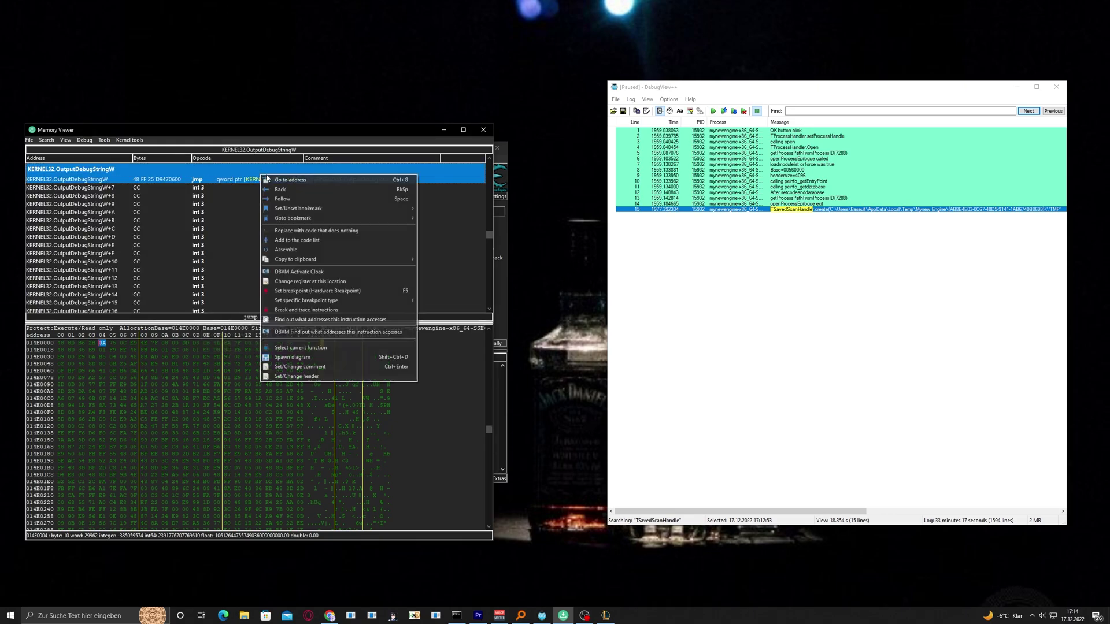
pyautogui.click(297, 197)
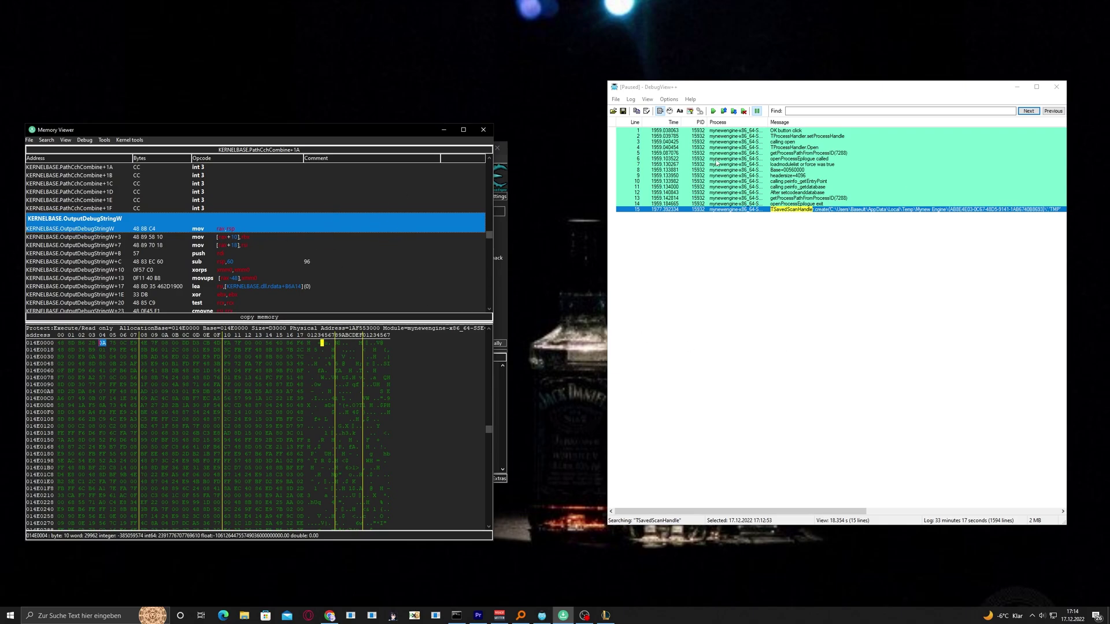
# Assemble 'ret' at the function's first instruction, filling leftover bytes with NOPs
pyautogui.rightClick(184, 230)
pyautogui.click(232, 296)
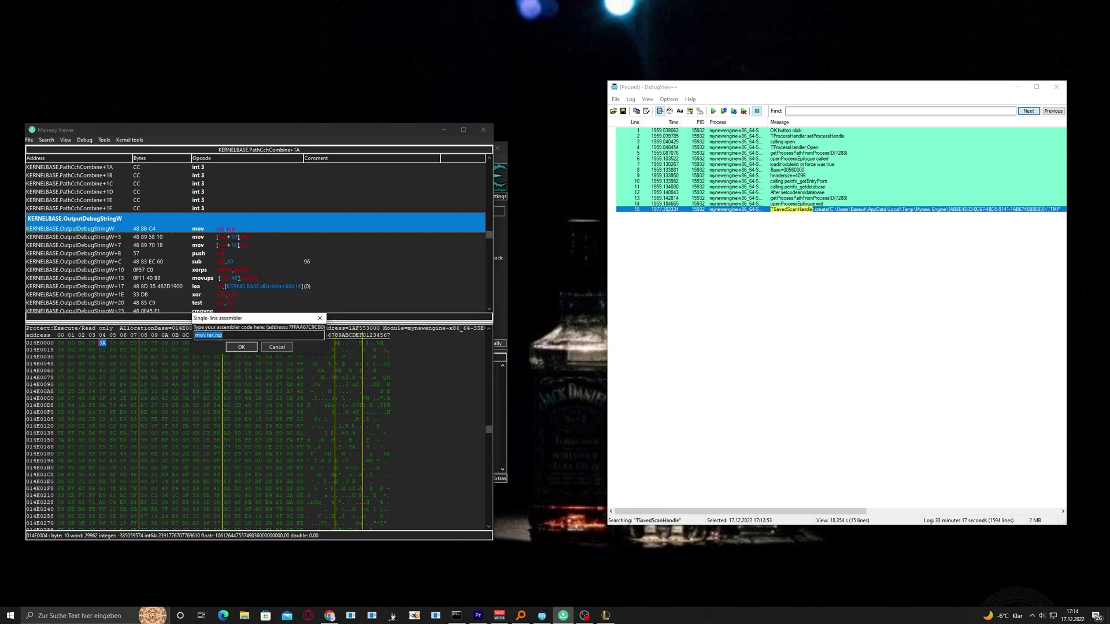
pyautogui.write('ret')
pyautogui.press('Return')
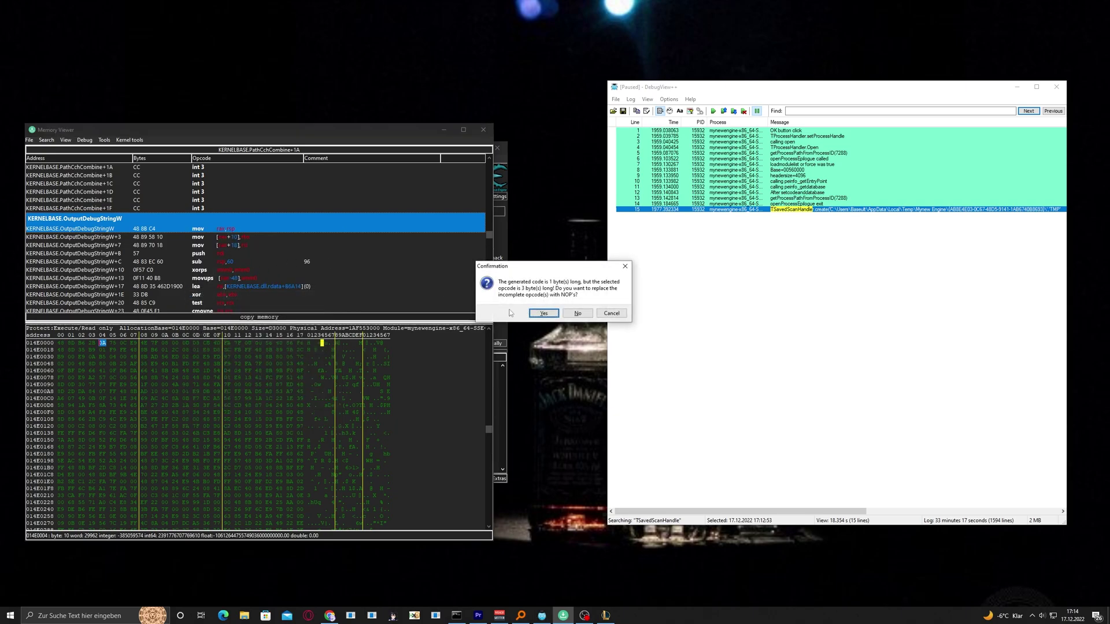
pyautogui.click(543, 313)
# Go to OutputDebugStringA and follow the jump into KERNELBASE.OutputDebugStringA
pyautogui.rightClick(204, 225)
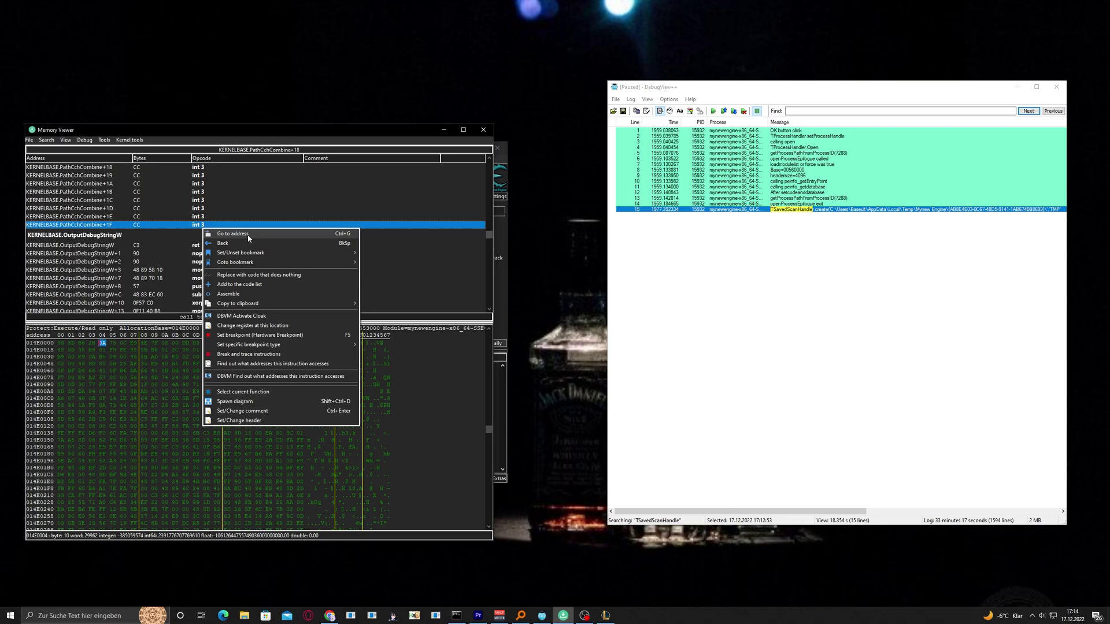
pyautogui.click(241, 234)
pyautogui.write('DebugStringA')
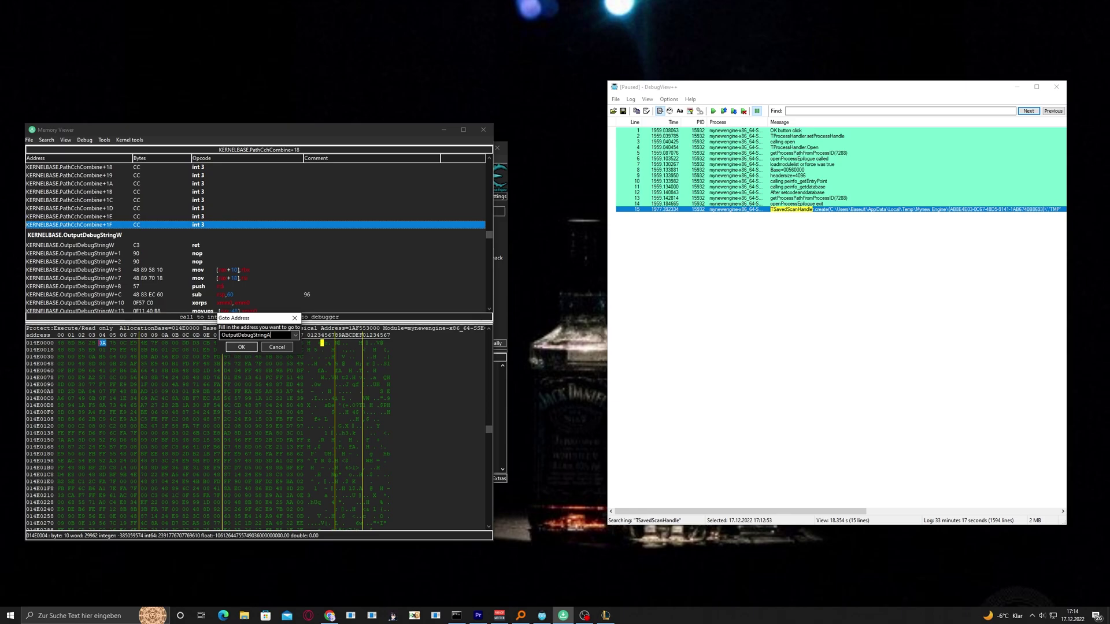
pyautogui.press('Return')
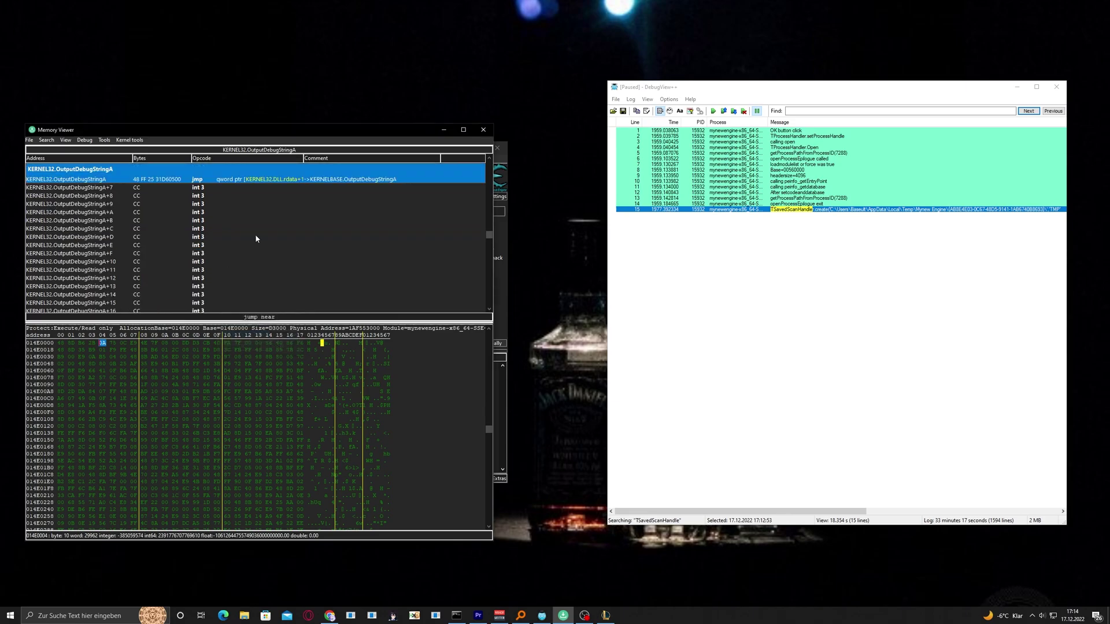
pyautogui.rightClick(257, 195)
pyautogui.click(291, 197)
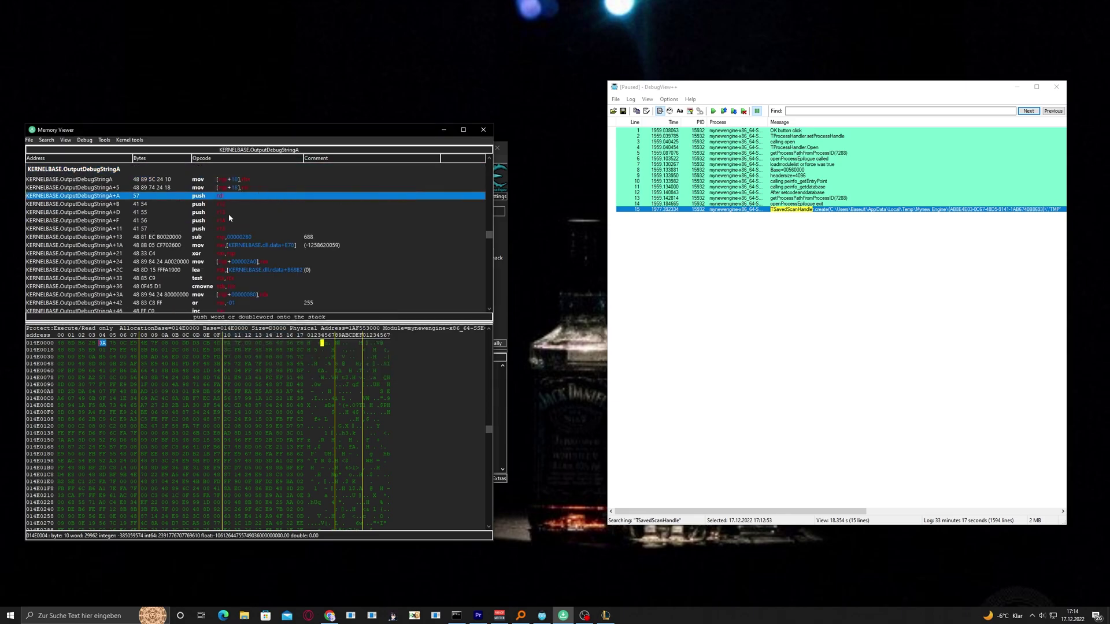
pyautogui.scroll(2, 230, 186)
# Assemble 'ret' over the push instruction at OutputDebugStringA+A
pyautogui.rightClick(232, 229)
pyautogui.click(255, 293)
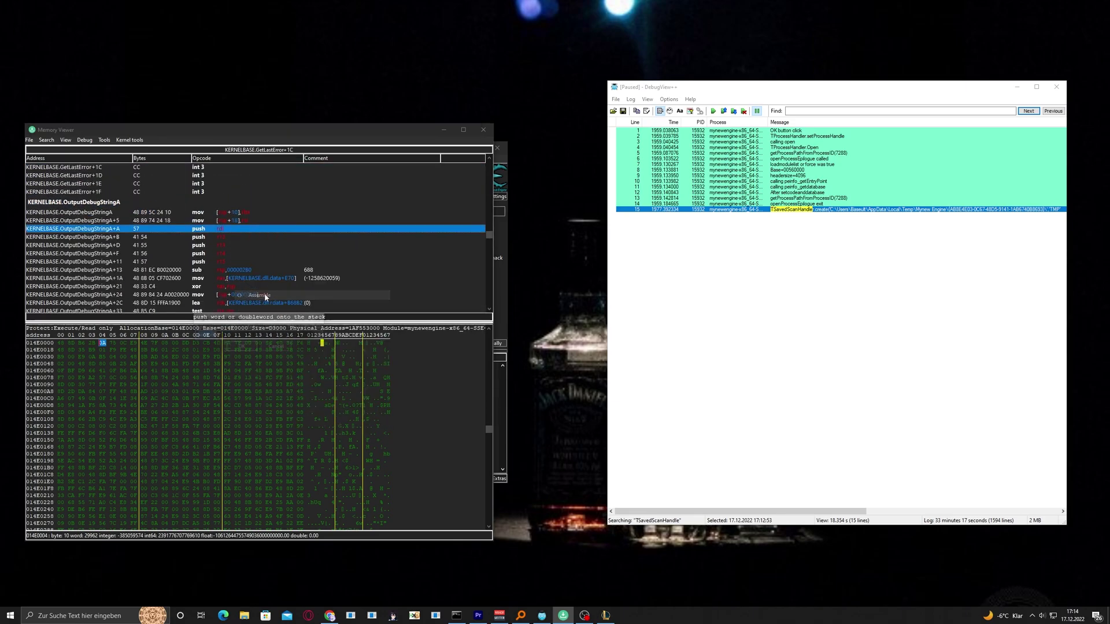
pyautogui.write('ret')
pyautogui.press('Return')
# Navigate the Memory Viewer to ntdll.DbgPrint's first instruction
pyautogui.click(294, 211)
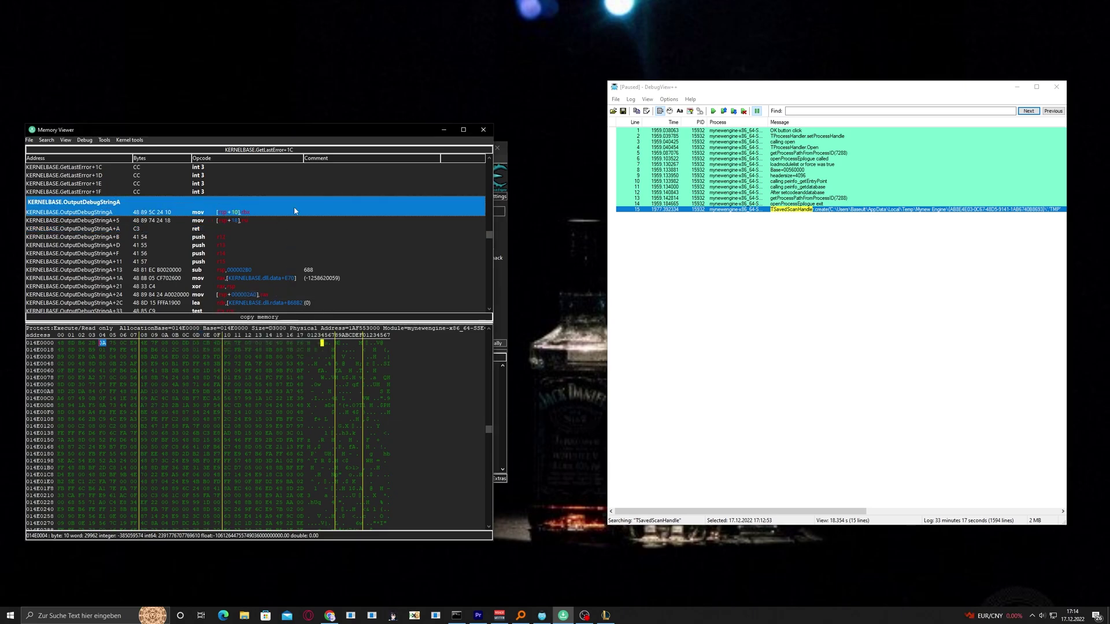
pyautogui.rightClick(294, 211)
pyautogui.click(309, 214)
pyautogui.write('DbgPrint')
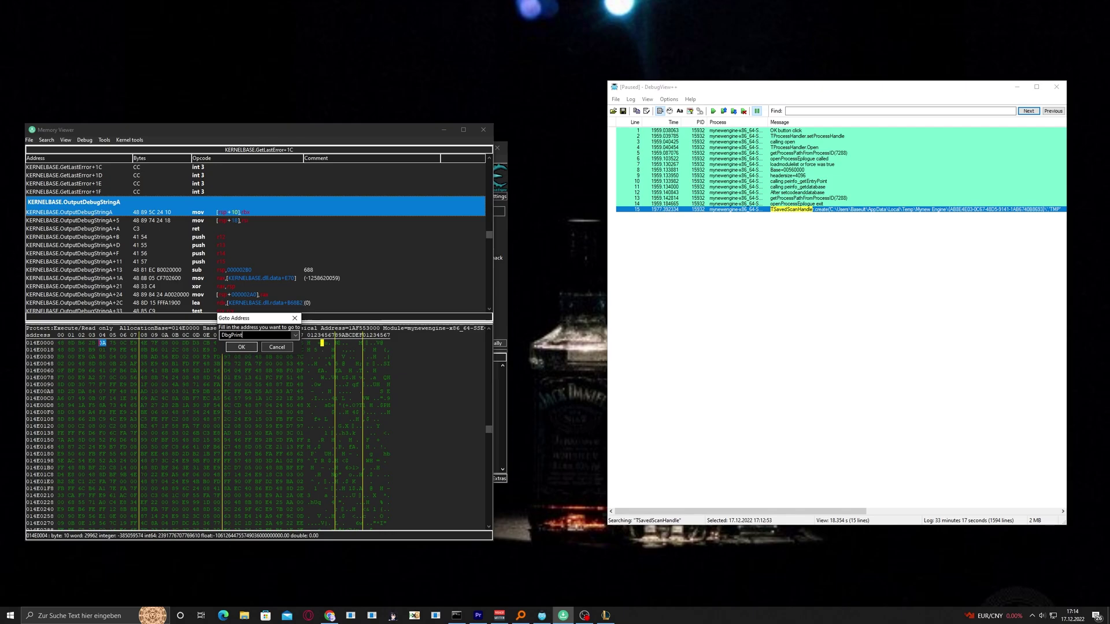
pyautogui.press('Return')
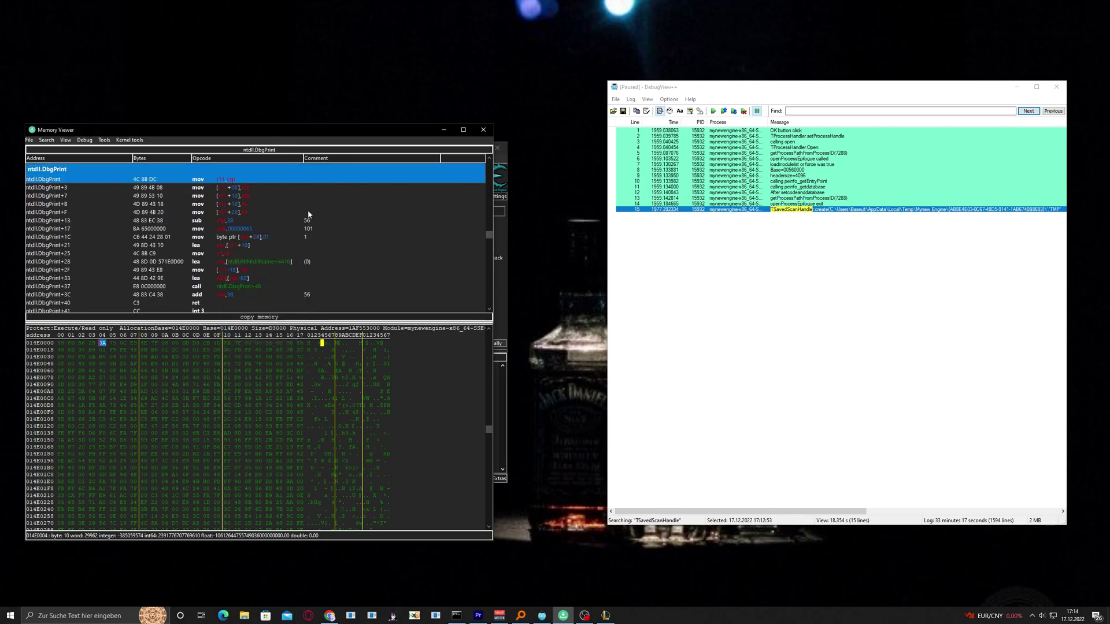
pyautogui.rightClick(237, 176)
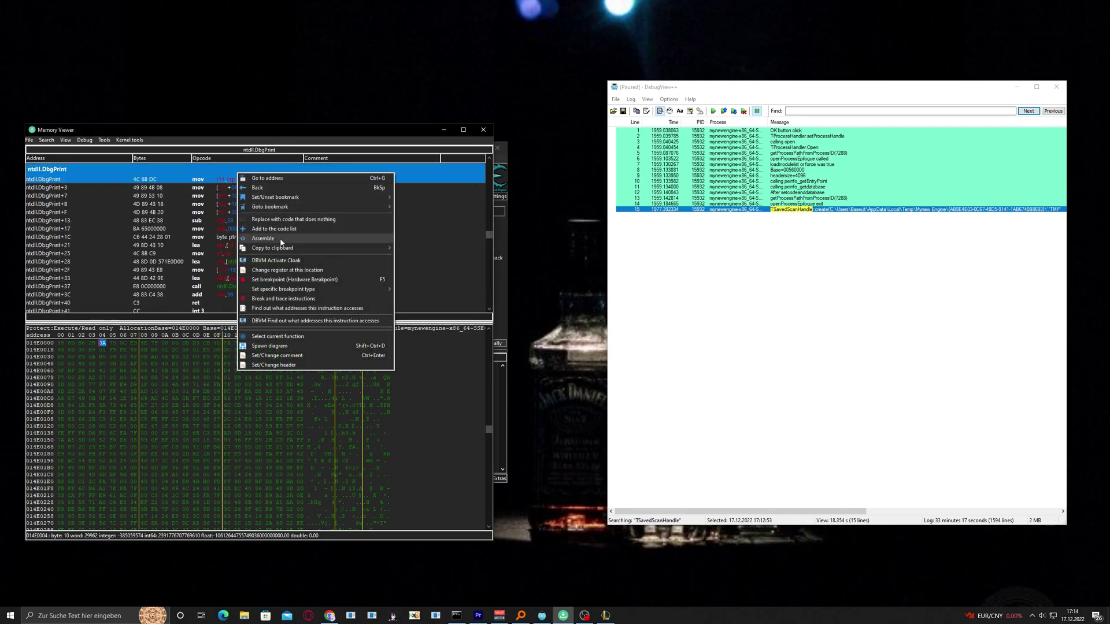
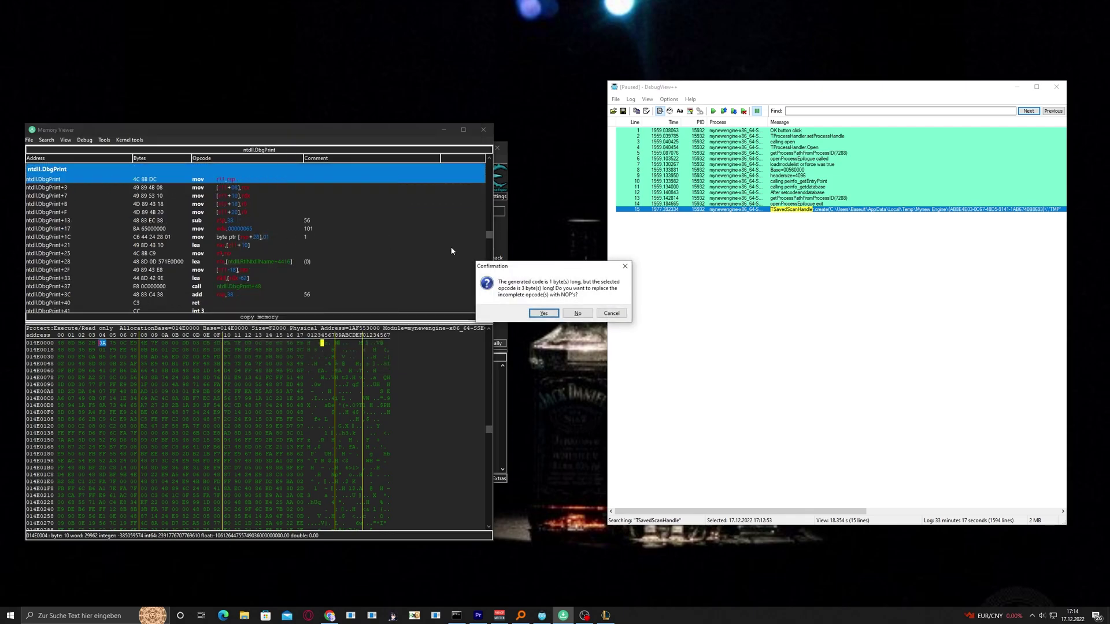
pyautogui.press('Return')
# Patch ntdll.DbgPrint to 'ret' with NOP padding, then close the Memory Viewer
pyautogui.scroll(2, 345, 253)
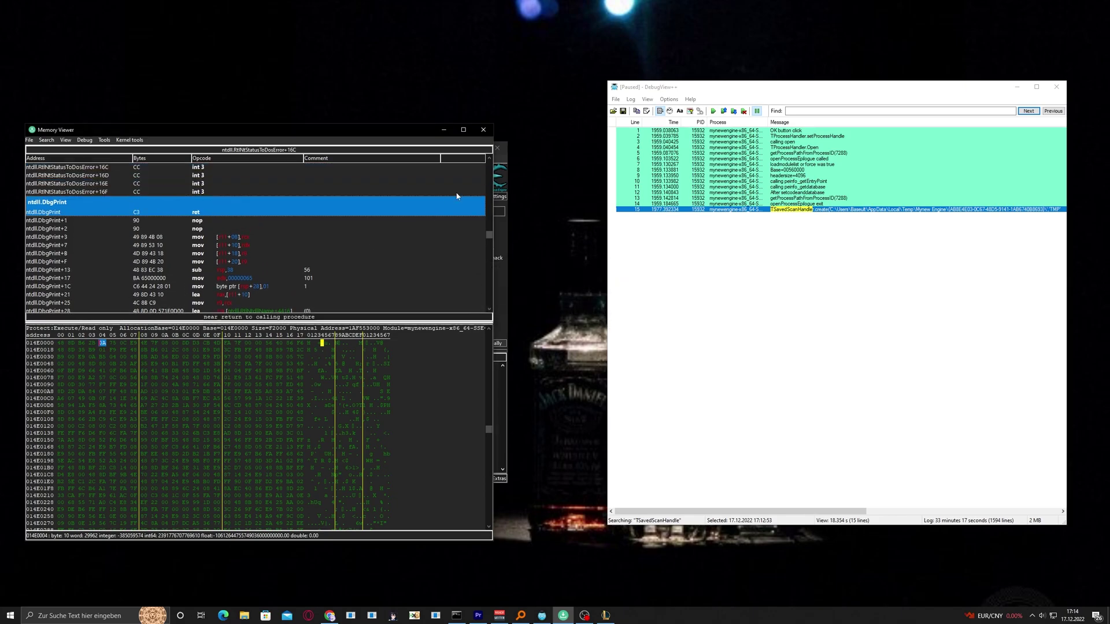
pyautogui.click(483, 130)
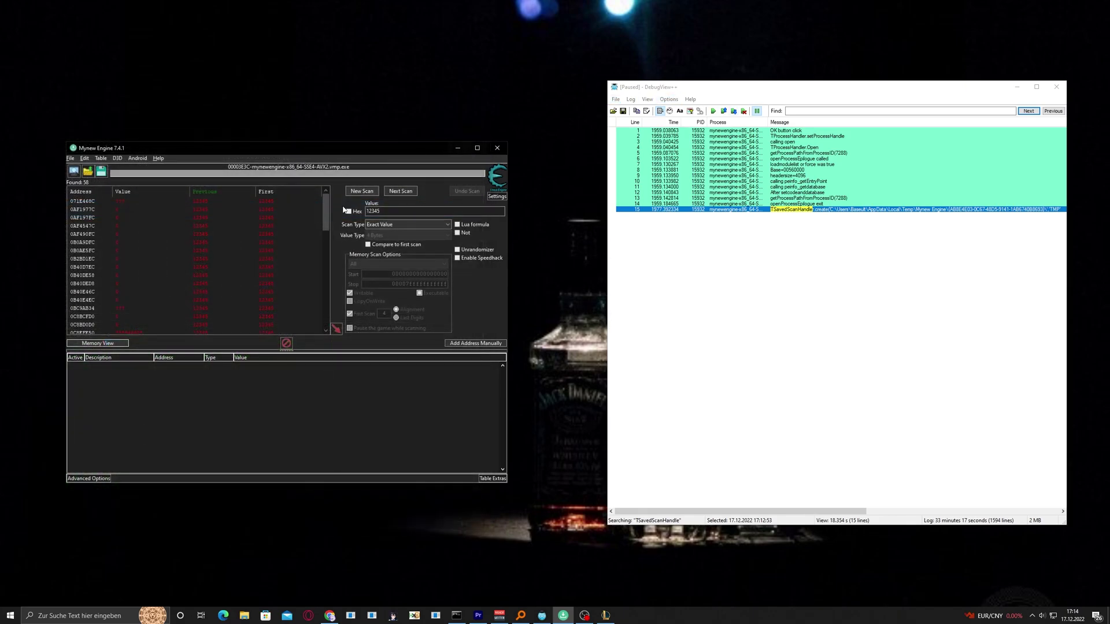
# Rescan for 12345, getting 445 results, and move the scanner window right beside League
pyautogui.click(361, 191)
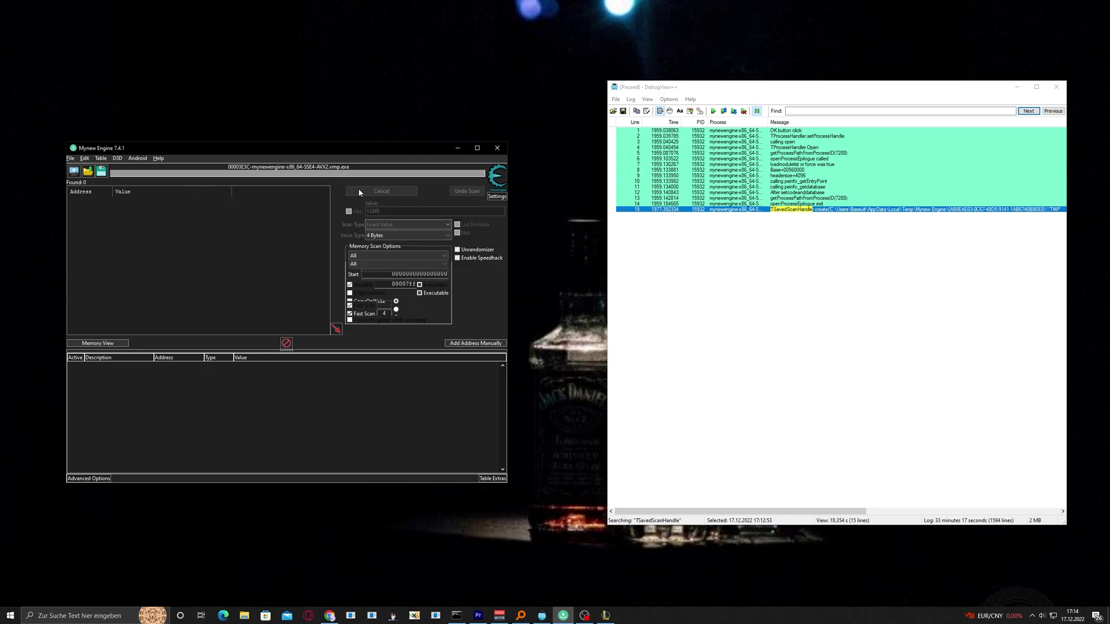
pyautogui.click(358, 189)
pyautogui.click(800, 287)
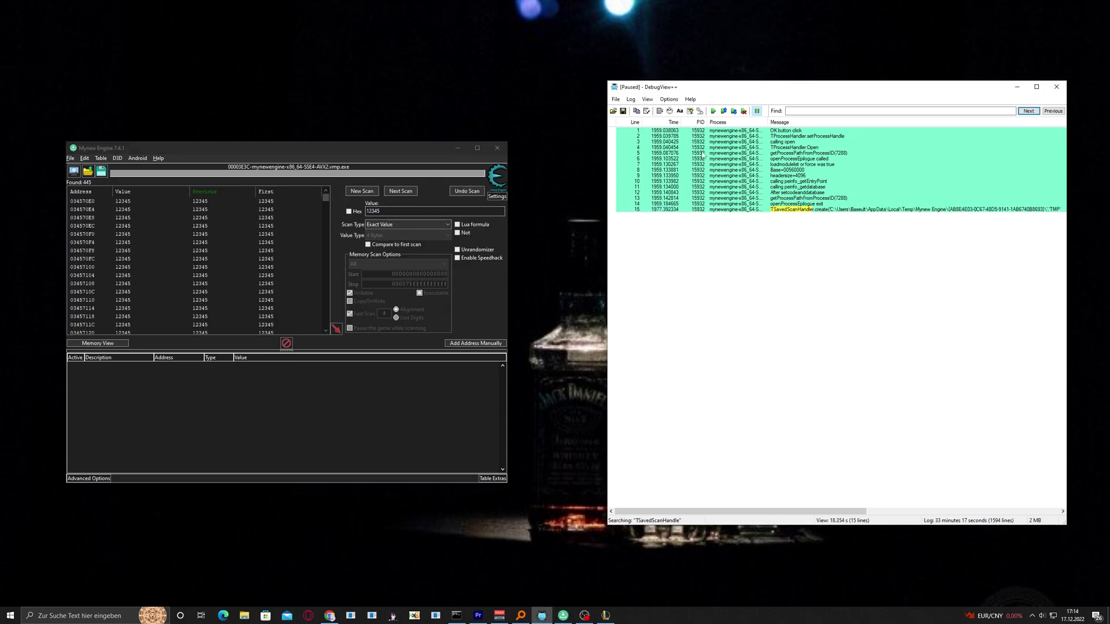
pyautogui.moveTo(429, 148); pyautogui.dragTo(932, 164)
pyautogui.click(605, 616)
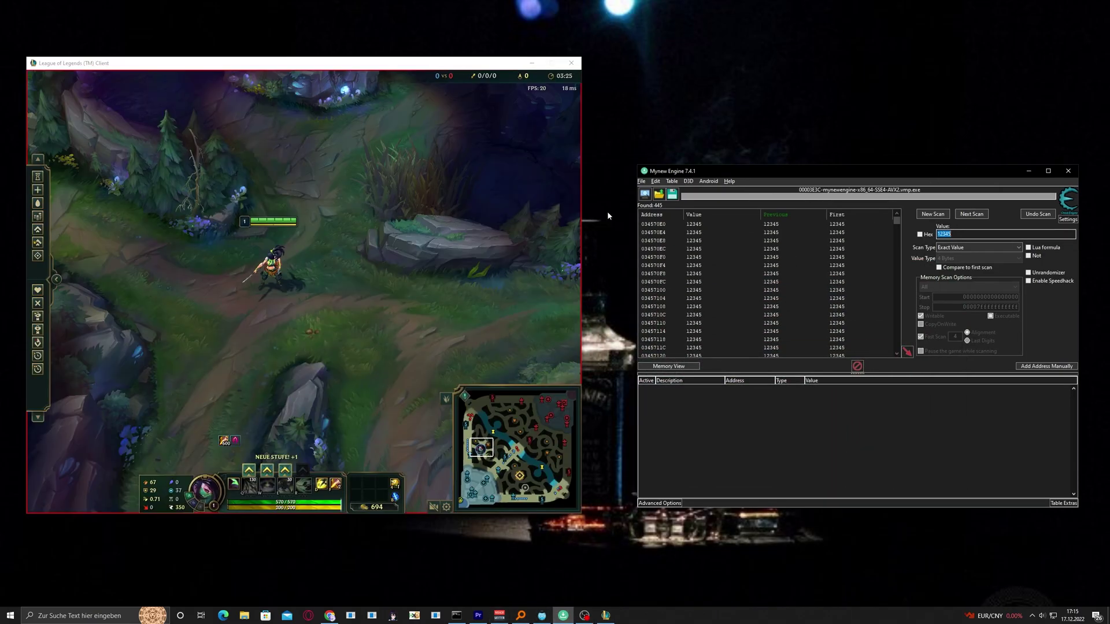
pyautogui.click(657, 182)
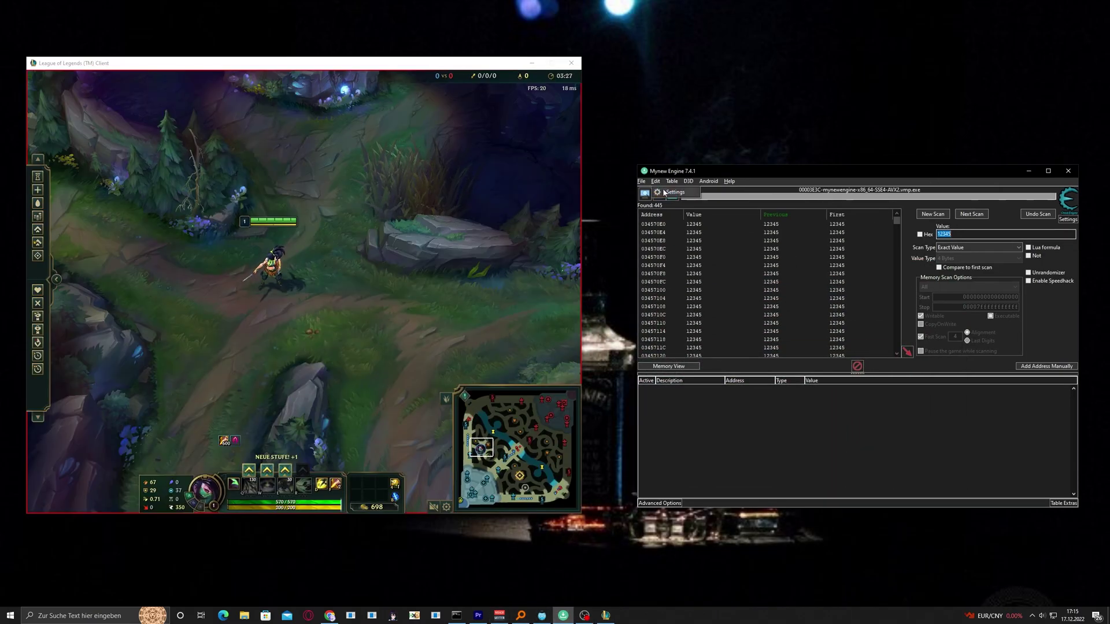
pyautogui.click(667, 193)
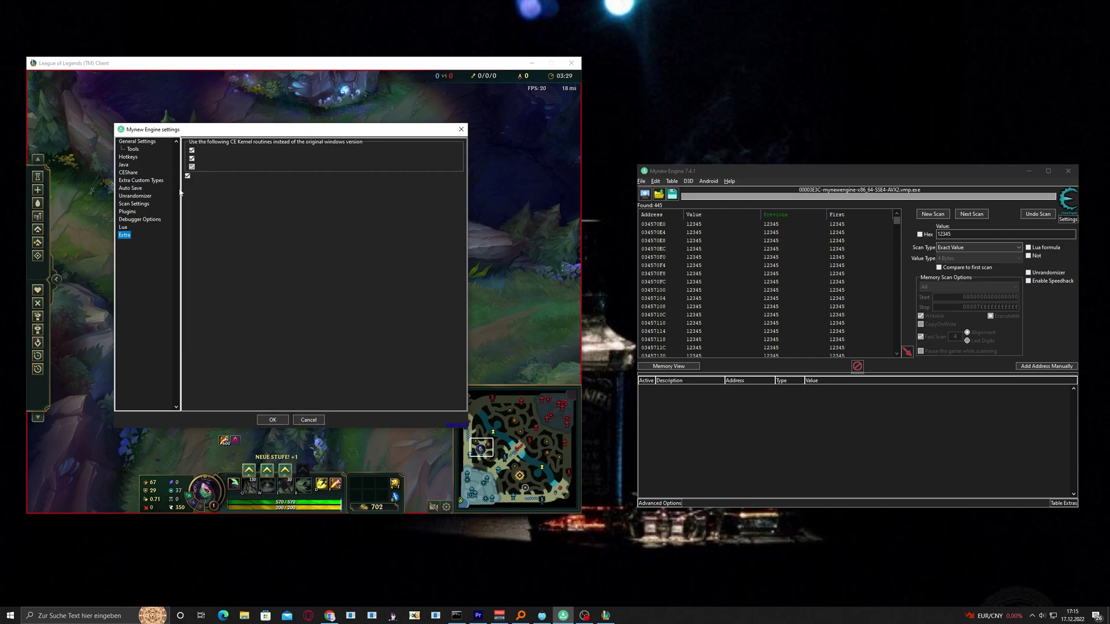
pyautogui.click(136, 220)
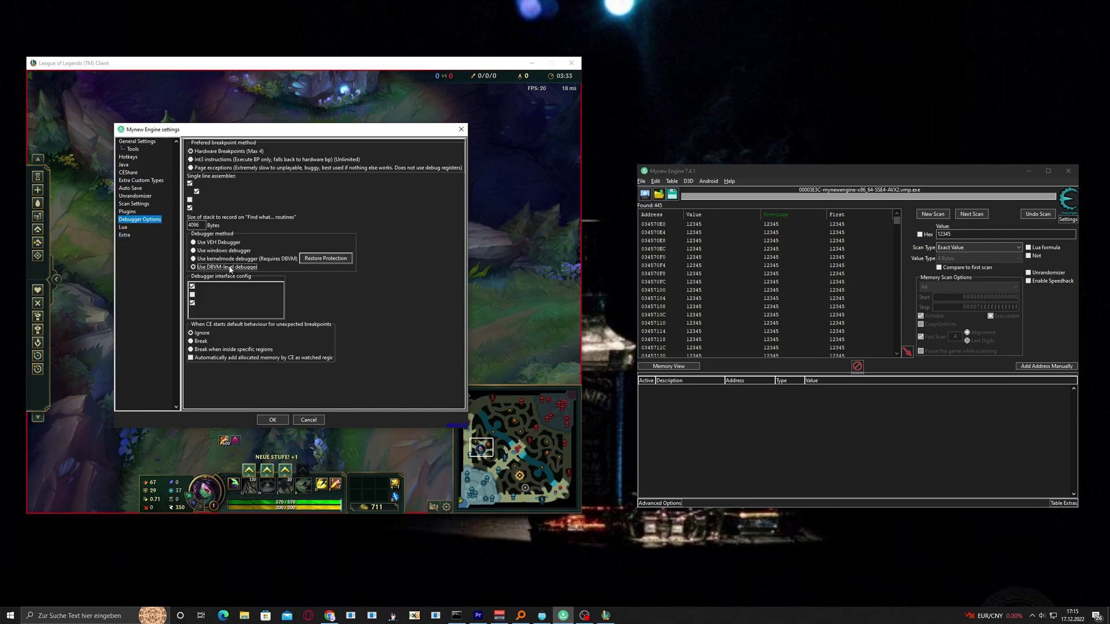
pyautogui.click(272, 420)
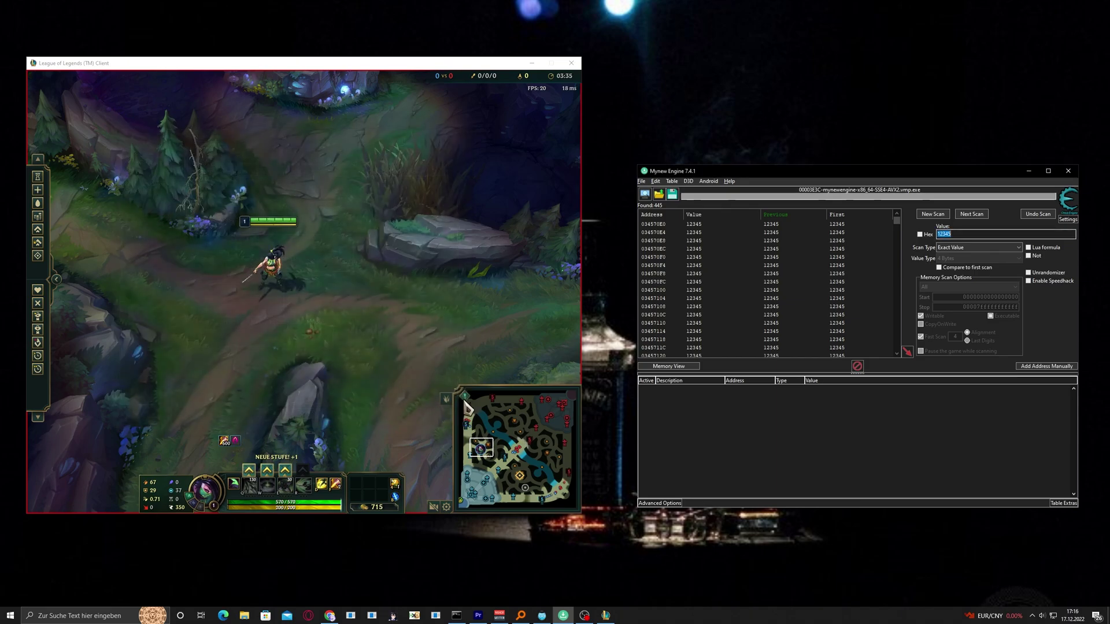
pyautogui.click(729, 181)
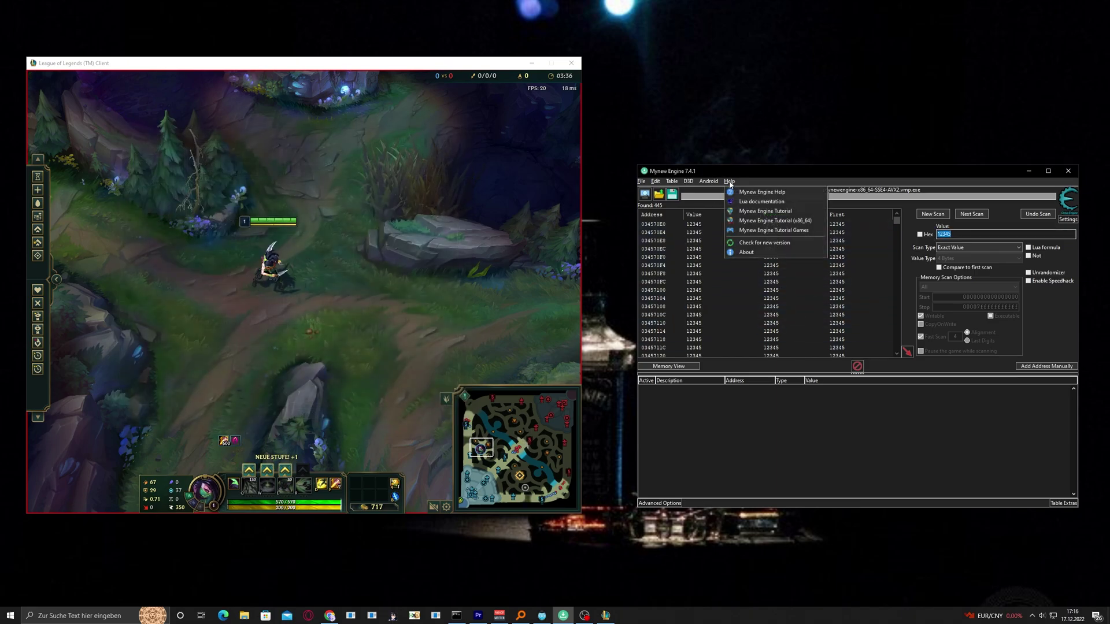
pyautogui.click(755, 255)
pyautogui.moveTo(554, 267); pyautogui.dragTo(344, 231)
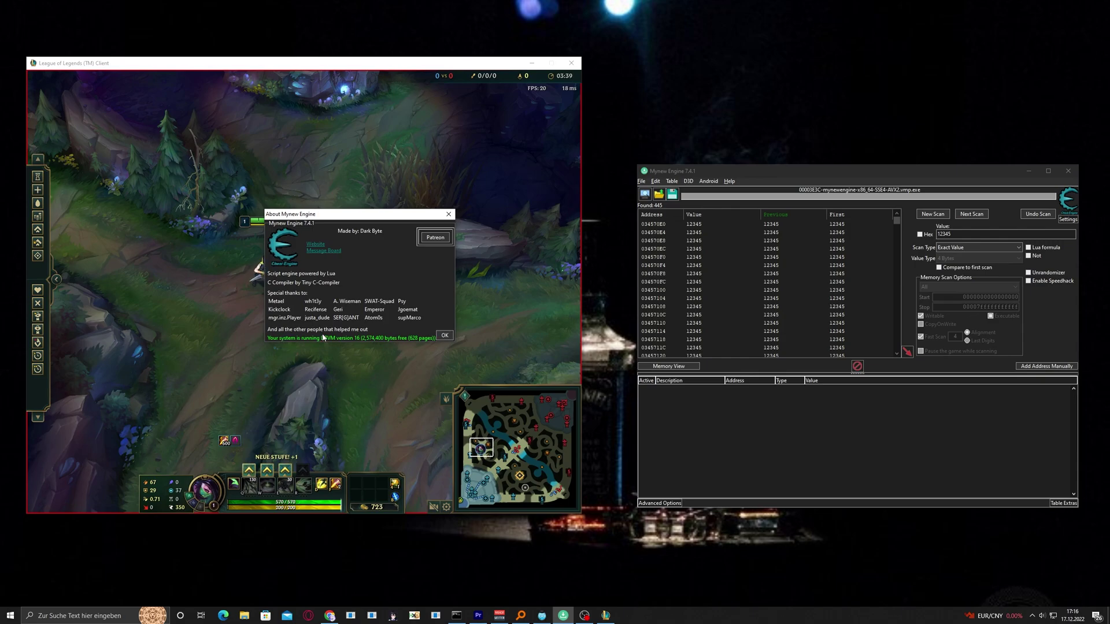
# Attach to League of Legends.exe and run a fresh first scan for health value 570
pyautogui.click(644, 195)
pyautogui.doubleClick(697, 352)
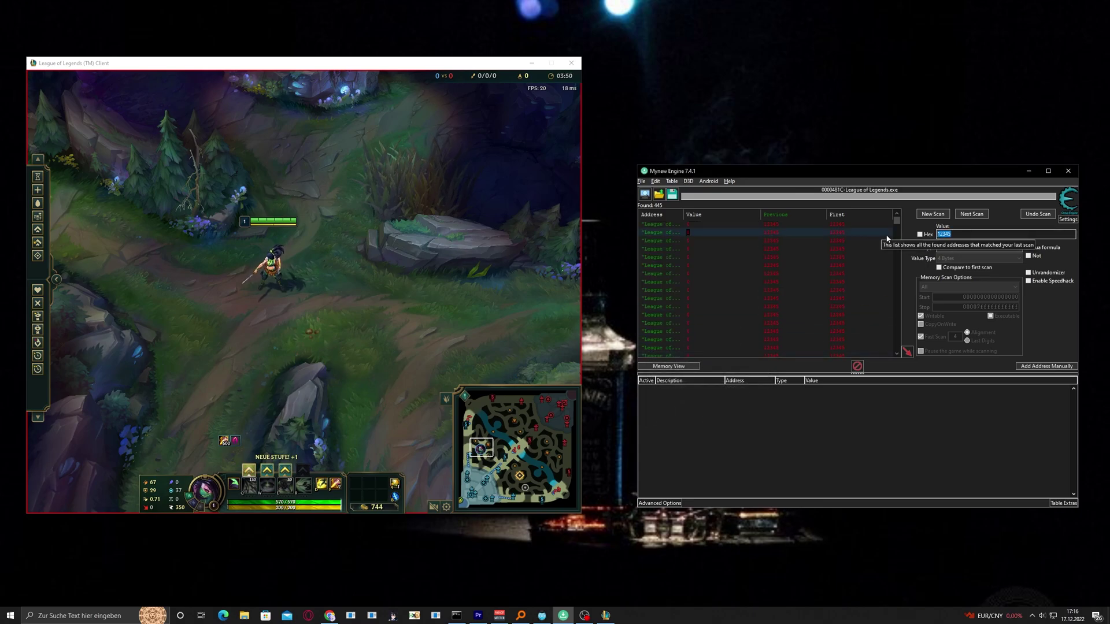
pyautogui.press('BackSpace')
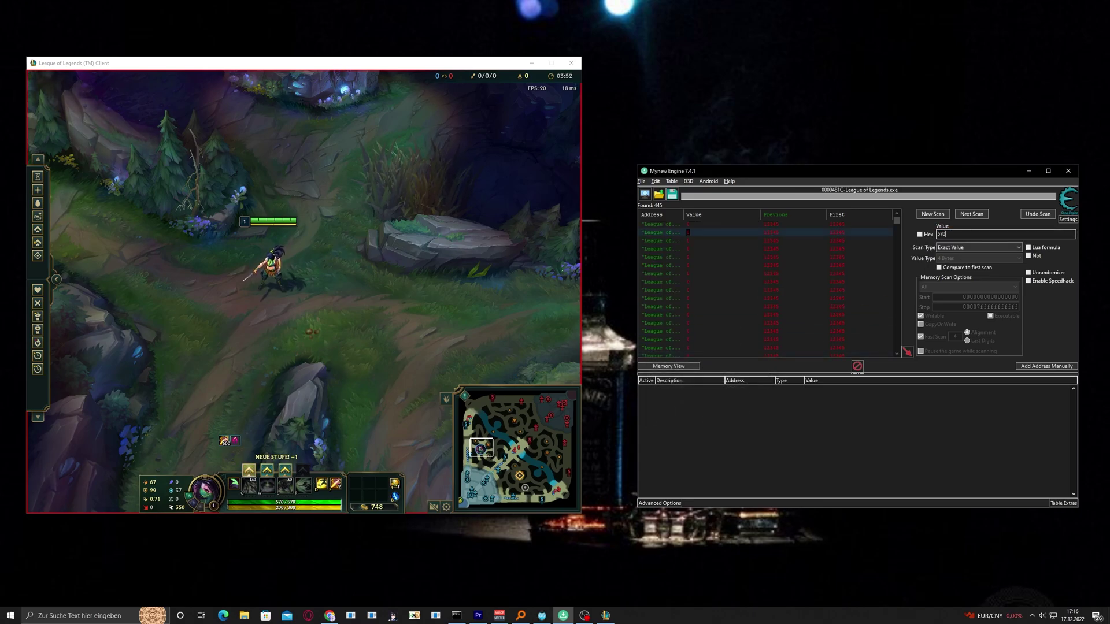
pyautogui.click(946, 213)
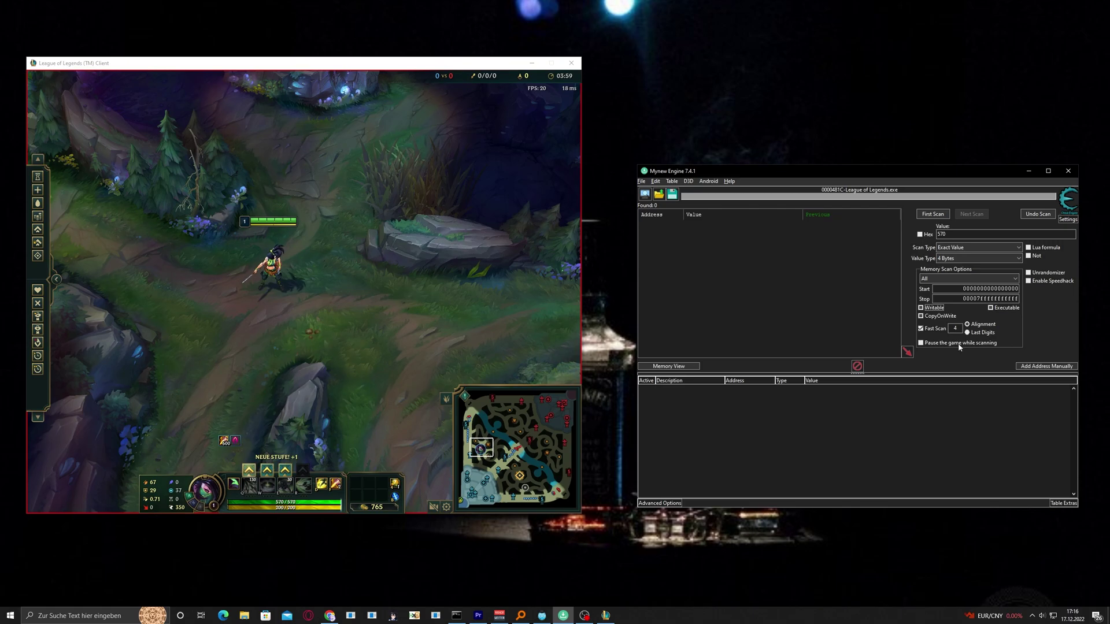
pyautogui.click(931, 215)
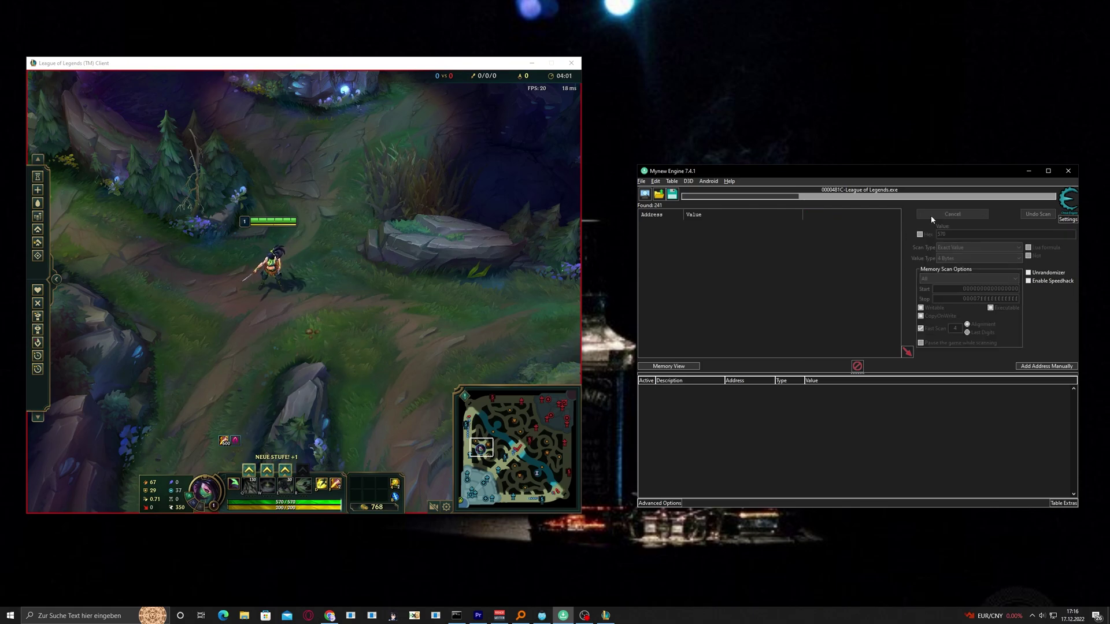
# Buy Doran's Shield in the game's item shop to raise health to 650
pyautogui.click(459, 242)
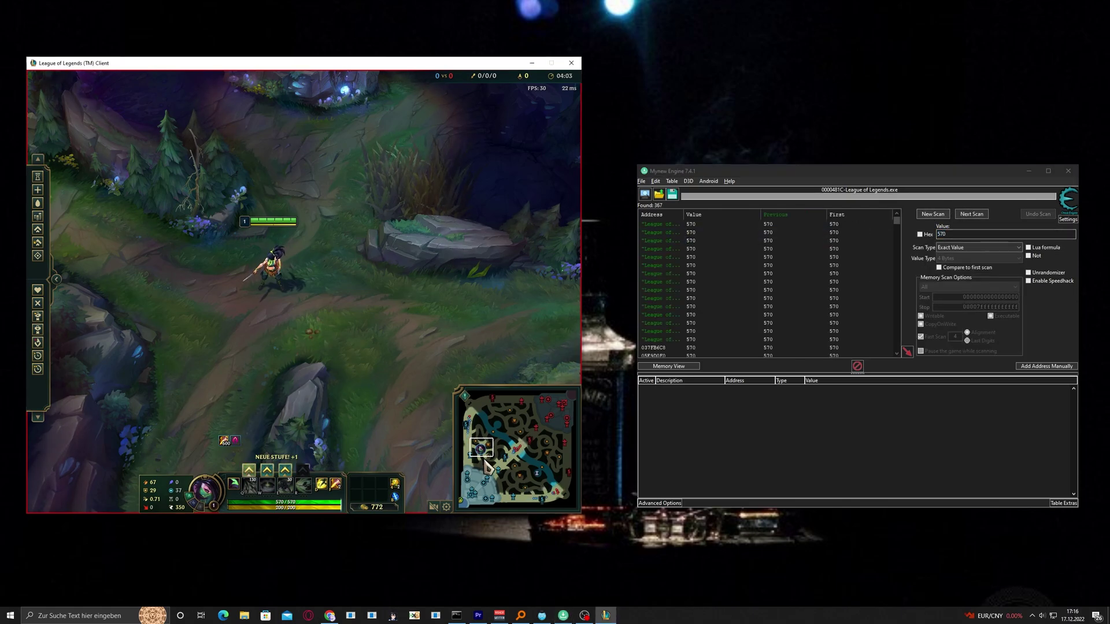
pyautogui.click(461, 503)
pyautogui.press('p')
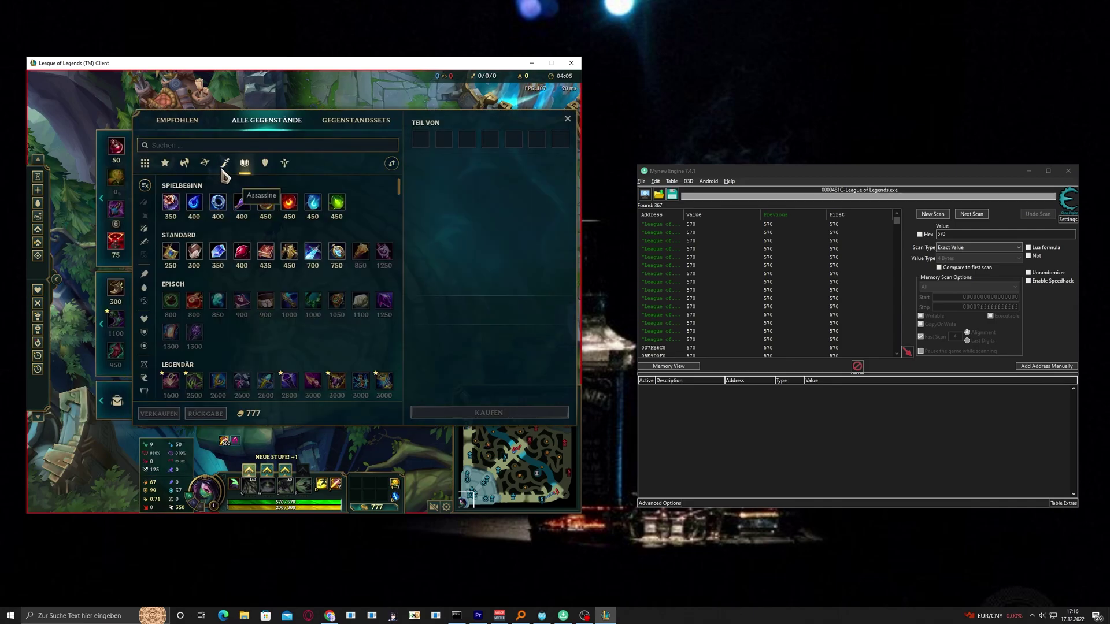
pyautogui.rightClick(271, 211)
pyautogui.click(567, 118)
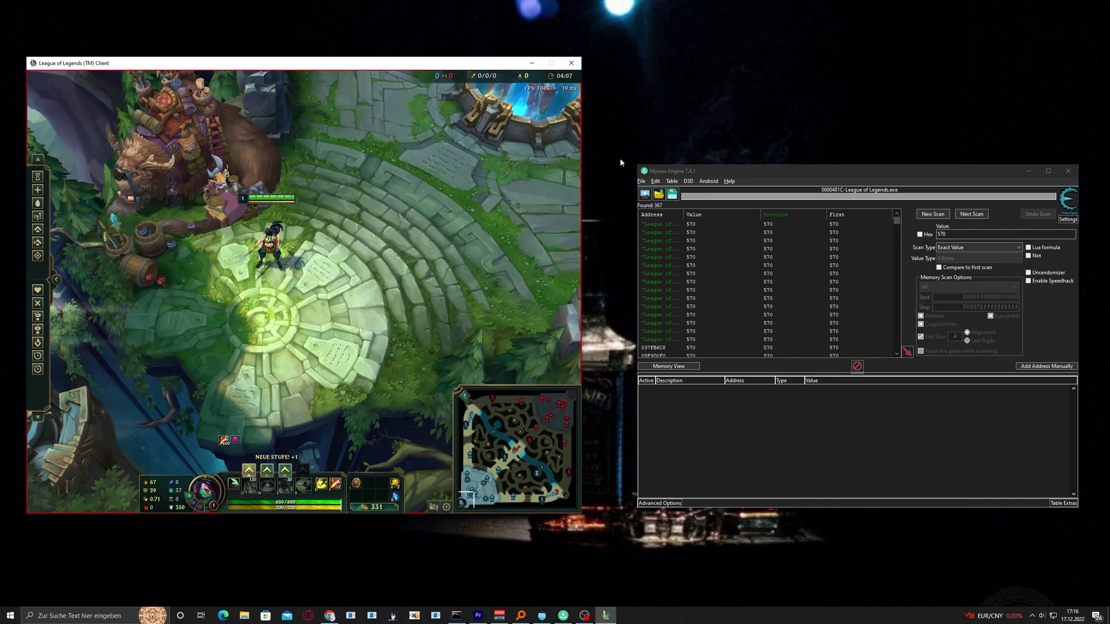
# Next Scan for 650 and add the three resulting addresses to the address list
pyautogui.click(893, 229)
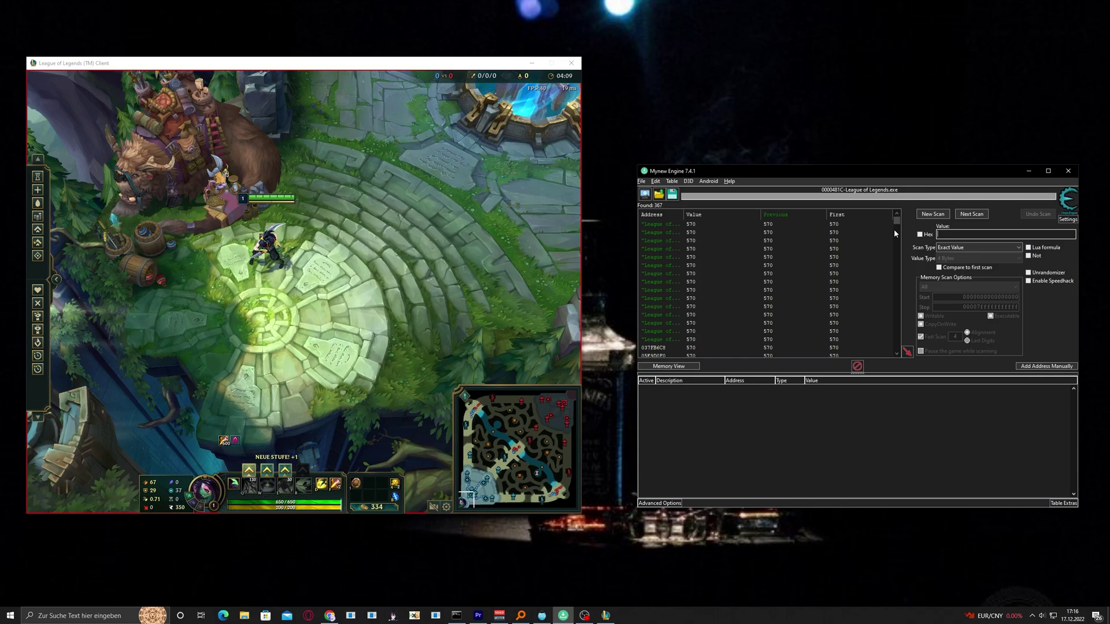
pyautogui.write('650')
pyautogui.press('Return')
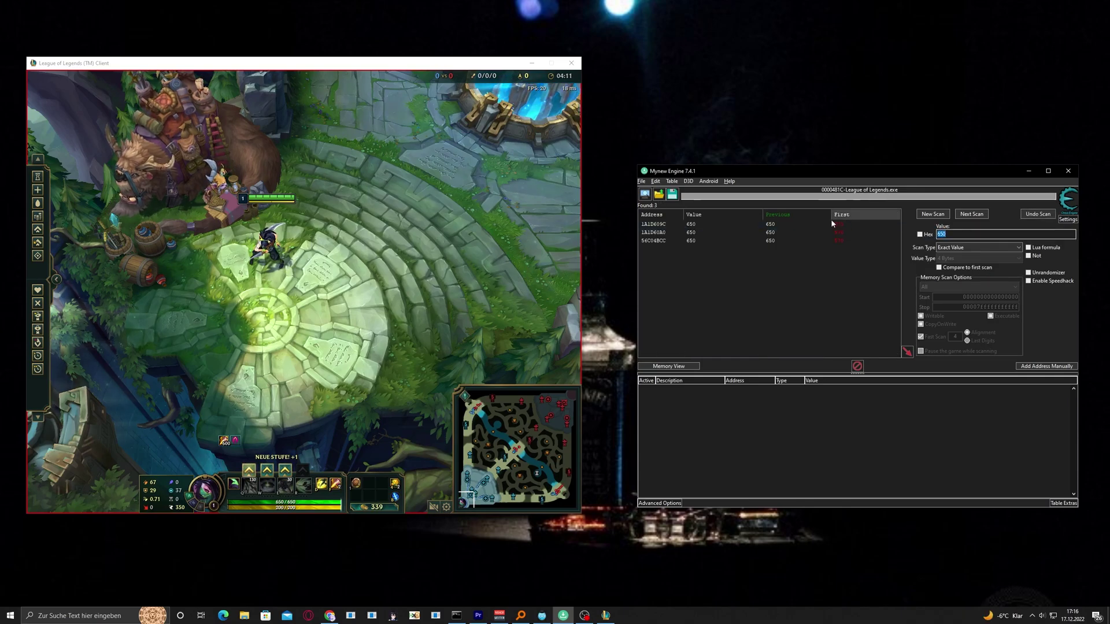
pyautogui.click(831, 223)
pyautogui.keyDown('shift'); pyautogui.click(831, 240); pyautogui.keyUp('shift')
pyautogui.moveTo(830, 240); pyautogui.dragTo(826, 374)
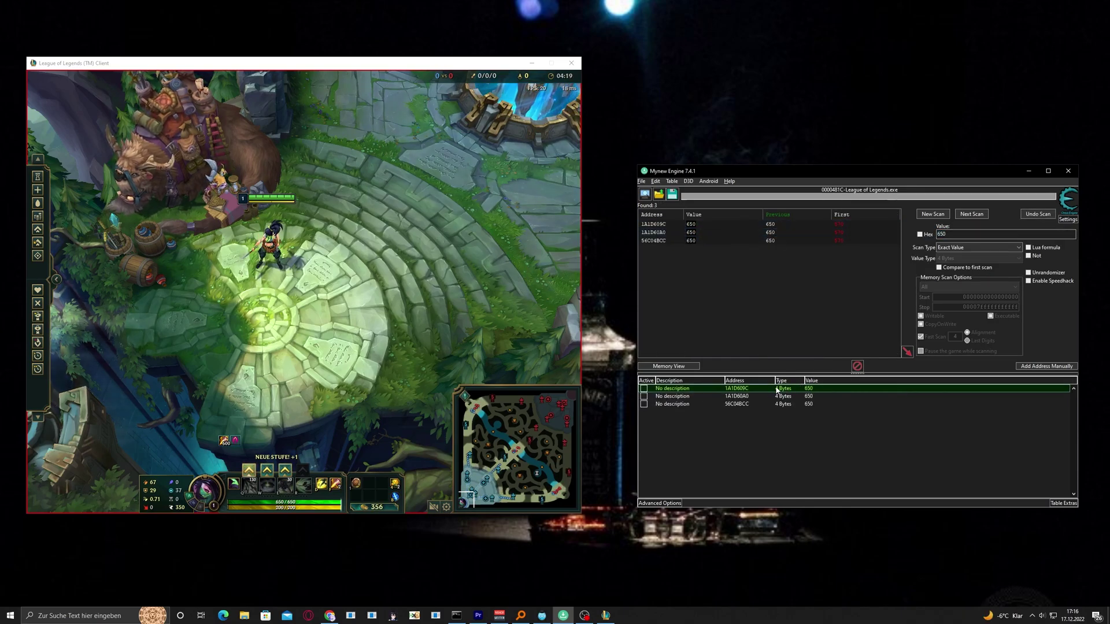
# Find out what writes to the first health address, attaching the debugger
pyautogui.rightClick(748, 391)
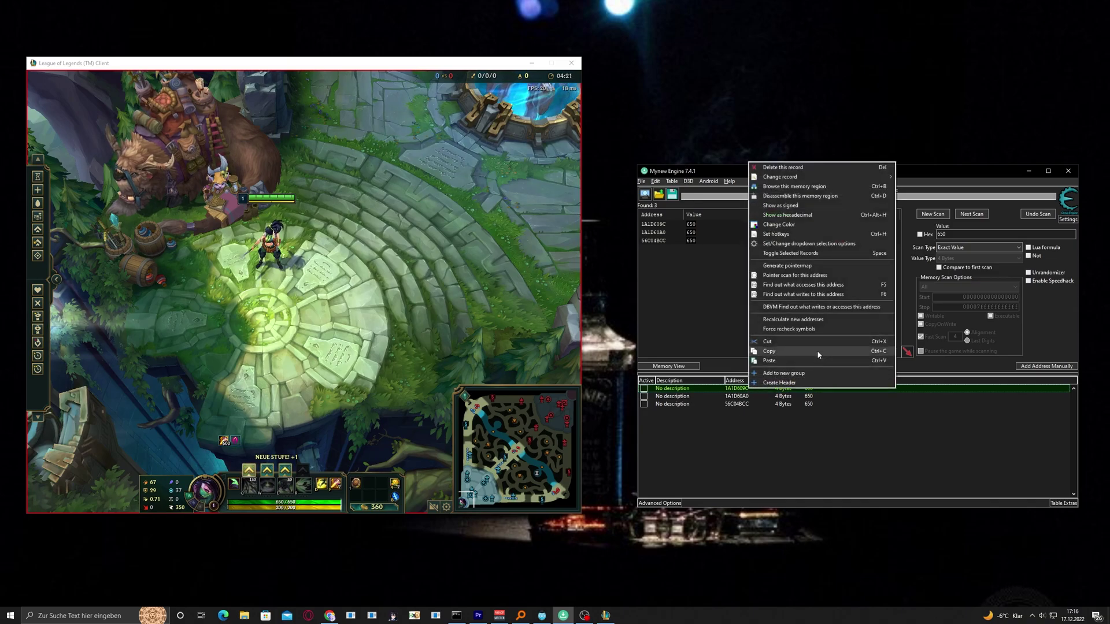
pyautogui.click(818, 296)
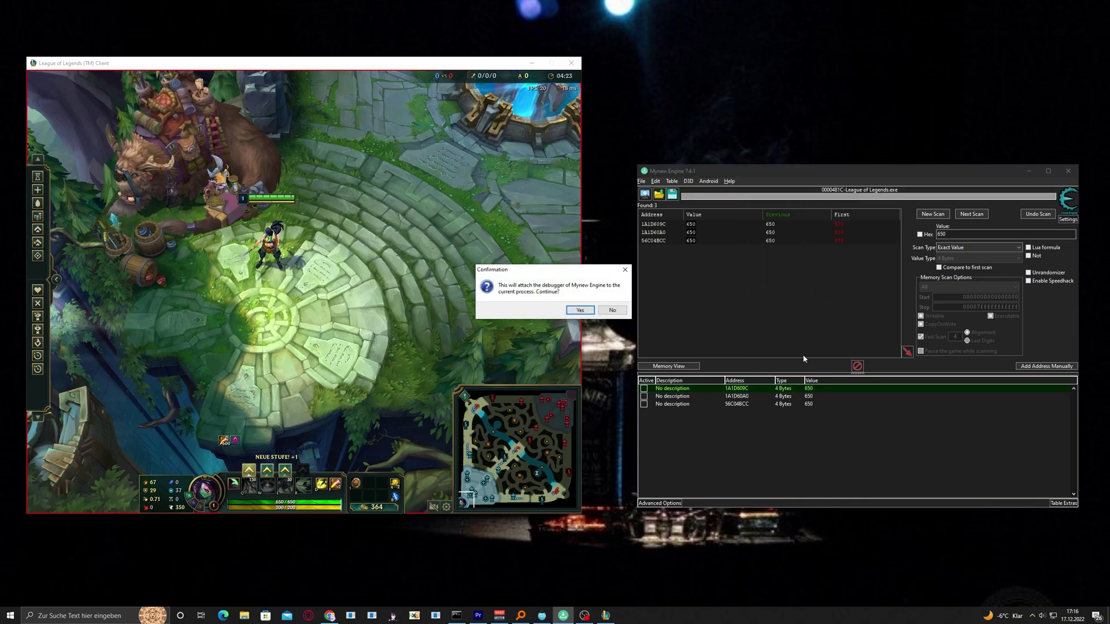
pyautogui.click(580, 310)
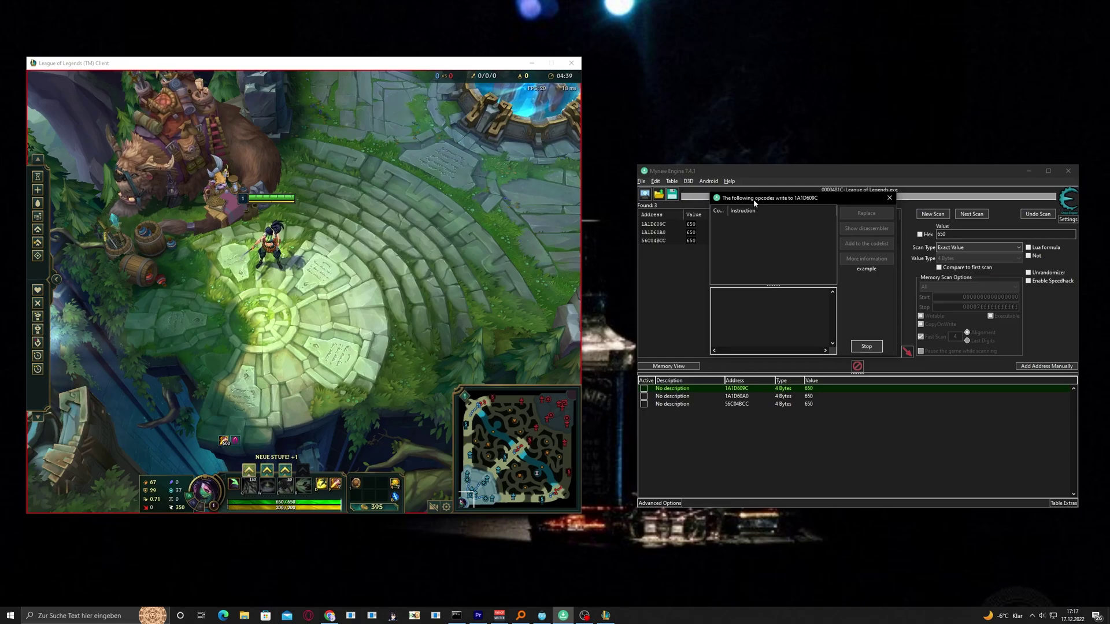
pyautogui.moveTo(754, 200); pyautogui.dragTo(743, 309)
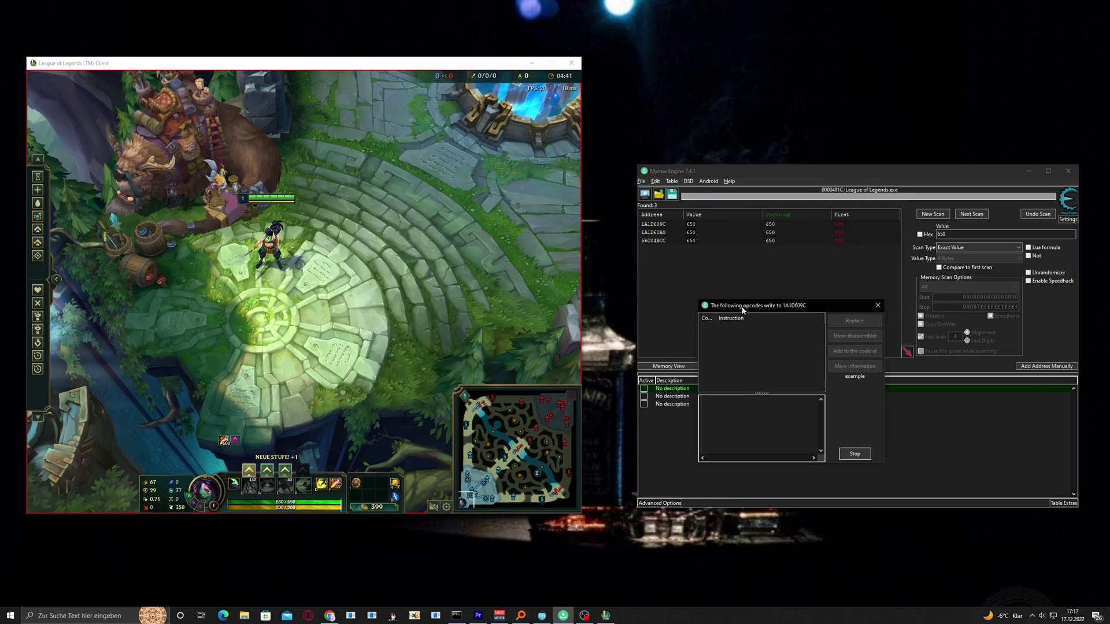
# Sell Doran's Shield, then show mov [edi+4C],ebx in the disassembler beside the game
pyautogui.click(483, 303)
pyautogui.press('p')
pyautogui.rightClick(358, 489)
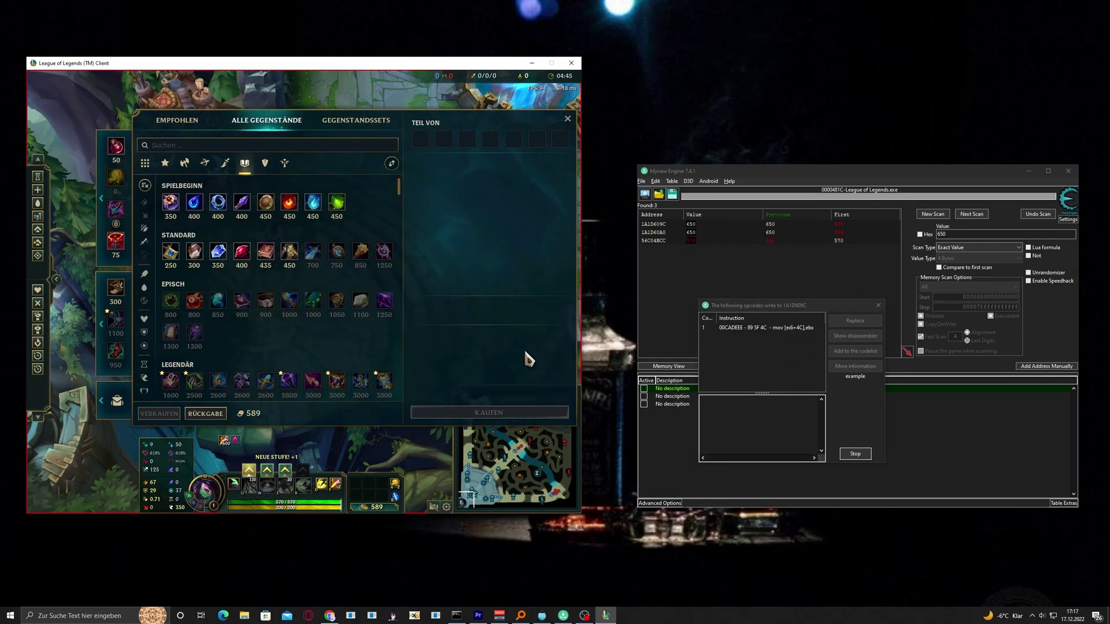
pyautogui.click(736, 329)
pyautogui.click(568, 119)
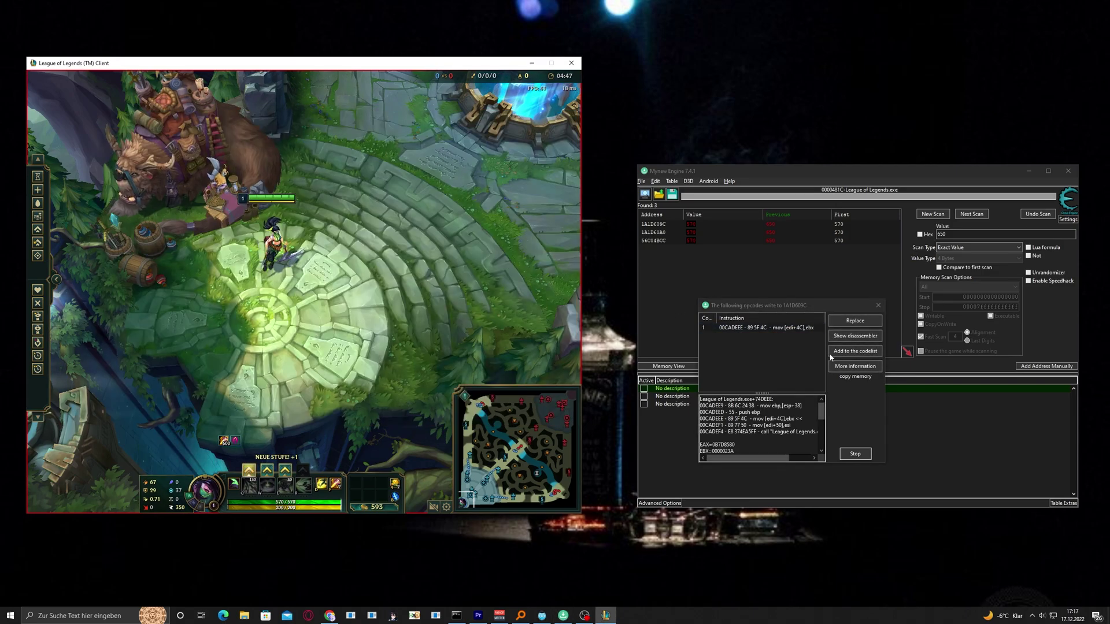
pyautogui.click(854, 336)
pyautogui.moveTo(271, 133); pyautogui.dragTo(848, 125)
pyautogui.scroll(1, 730, 180)
# Show the debug toolbar and set a breakpoint on the health-writing instruction
pyautogui.click(681, 132)
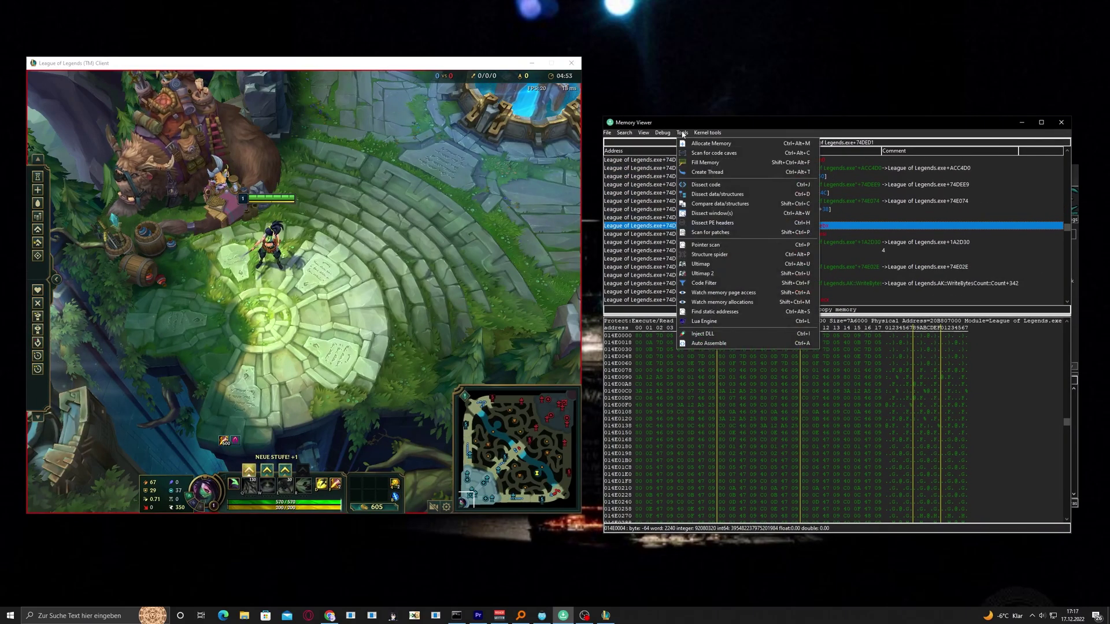
pyautogui.click(644, 132)
pyautogui.click(670, 343)
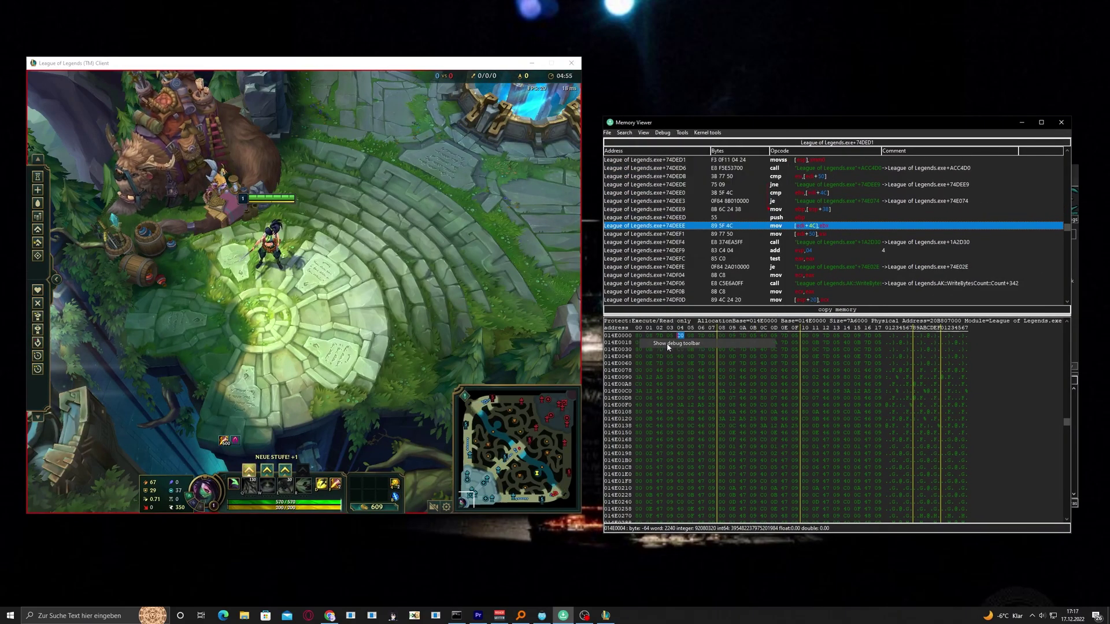
pyautogui.click(635, 149)
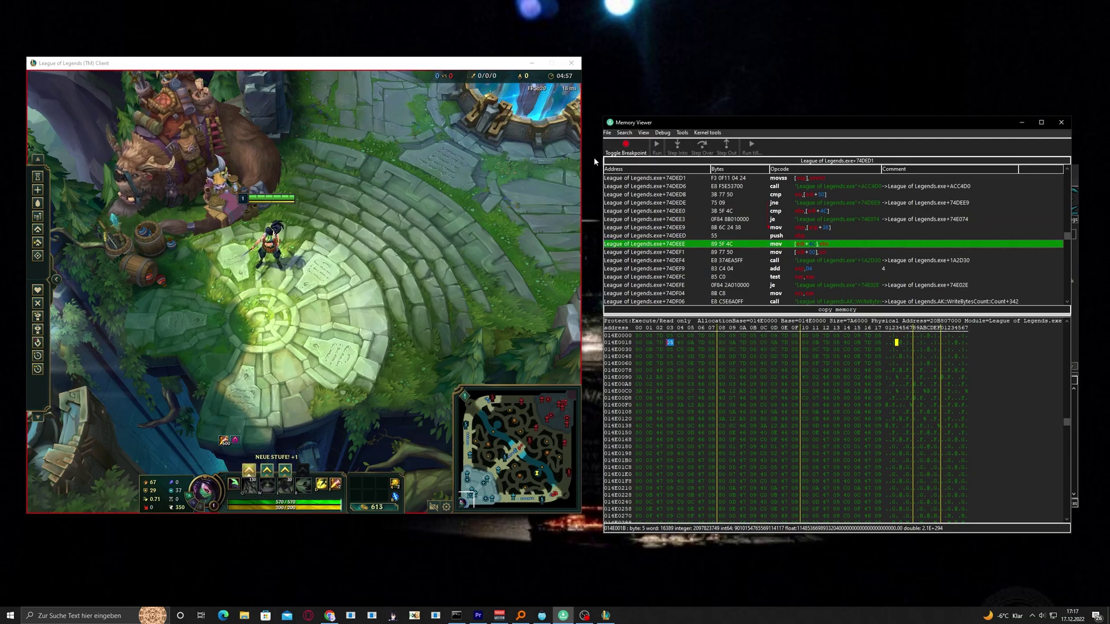
# Buy Dorans Schild to hit the breakpoint, then step over six instructions
pyautogui.press('p')
pyautogui.rightClick(275, 213)
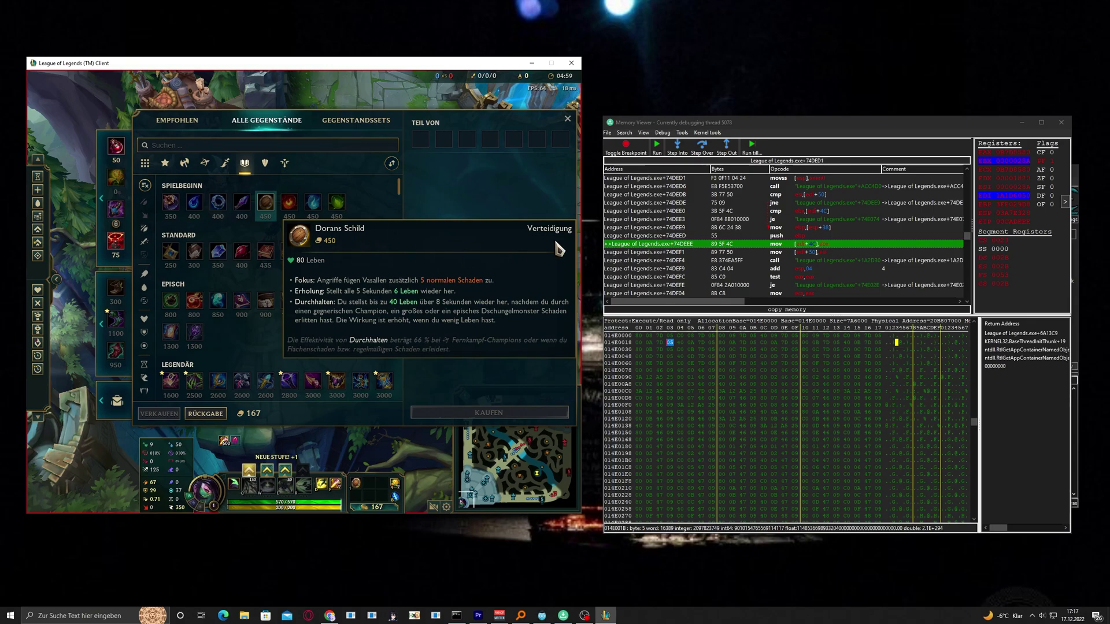
pyautogui.click(705, 152)
pyautogui.click(705, 151)
pyautogui.click(705, 152)
pyautogui.click(705, 151)
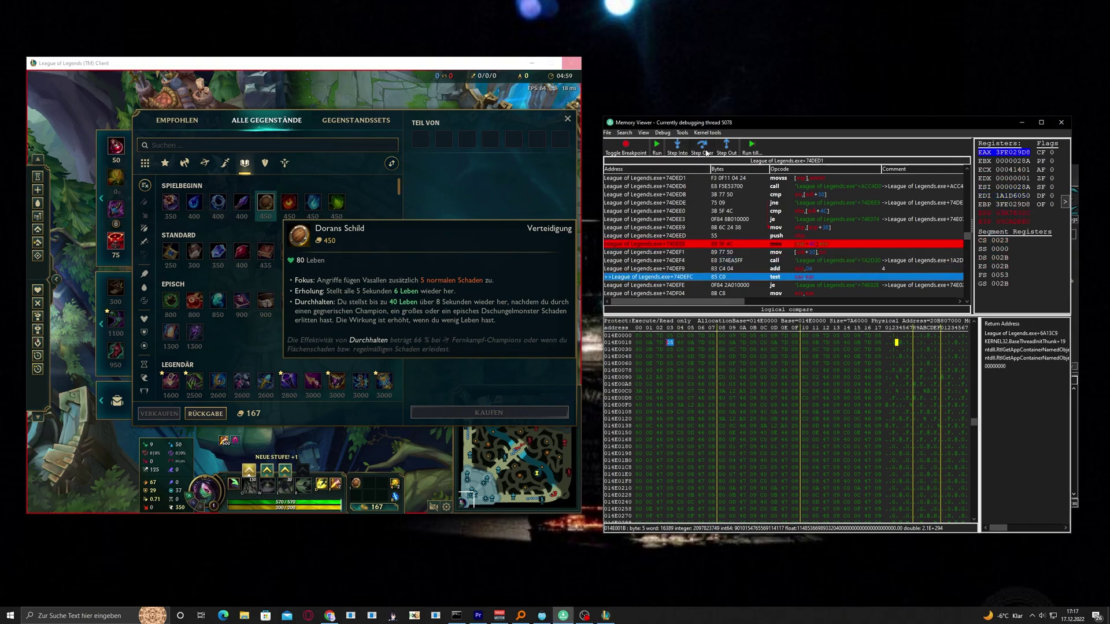
pyautogui.click(705, 151)
pyautogui.click(705, 152)
pyautogui.click(705, 151)
pyautogui.click(705, 151)
pyautogui.click(705, 151)
pyautogui.click(705, 152)
pyautogui.click(705, 151)
pyautogui.click(705, 152)
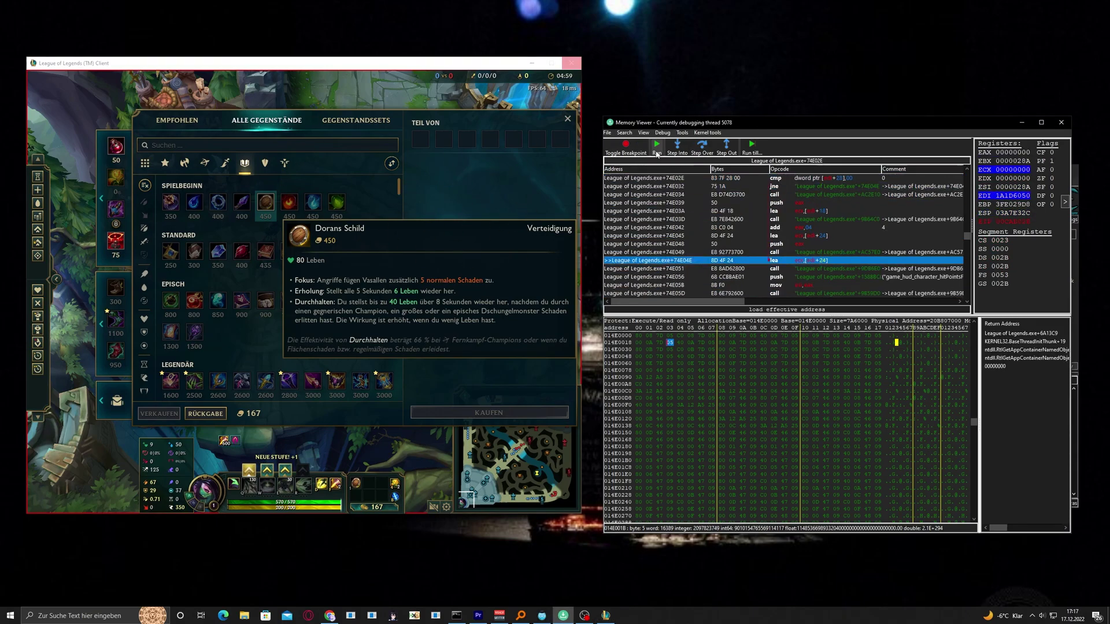
# Resume the game from the breakpoint and close the Memory Viewer
pyautogui.click(657, 147)
pyautogui.scroll(4, 808, 255)
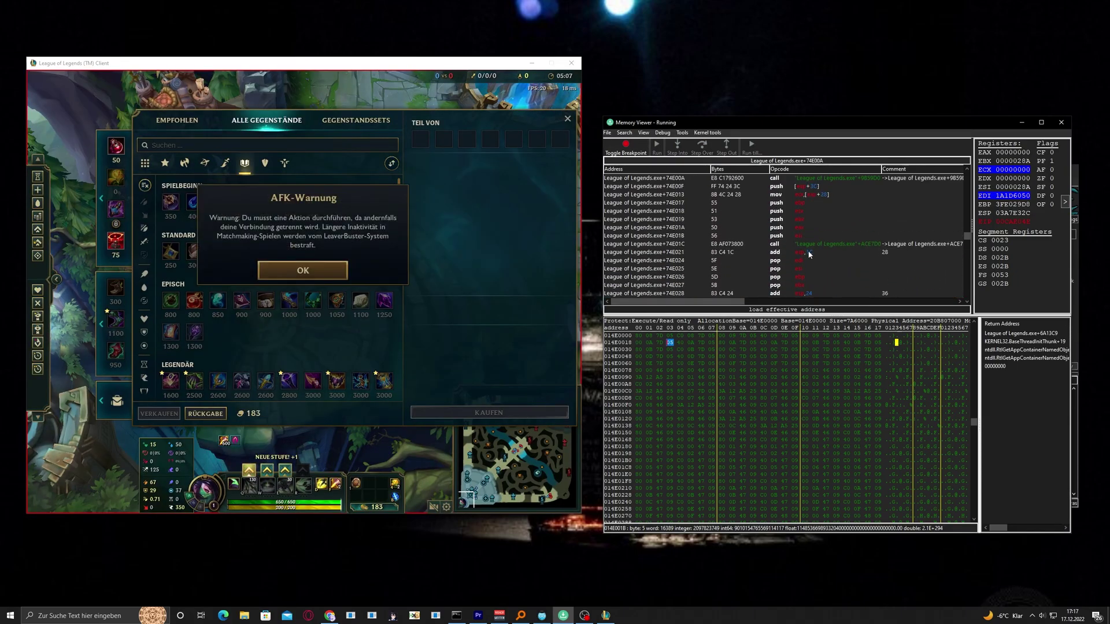
pyautogui.scroll(5, 809, 254)
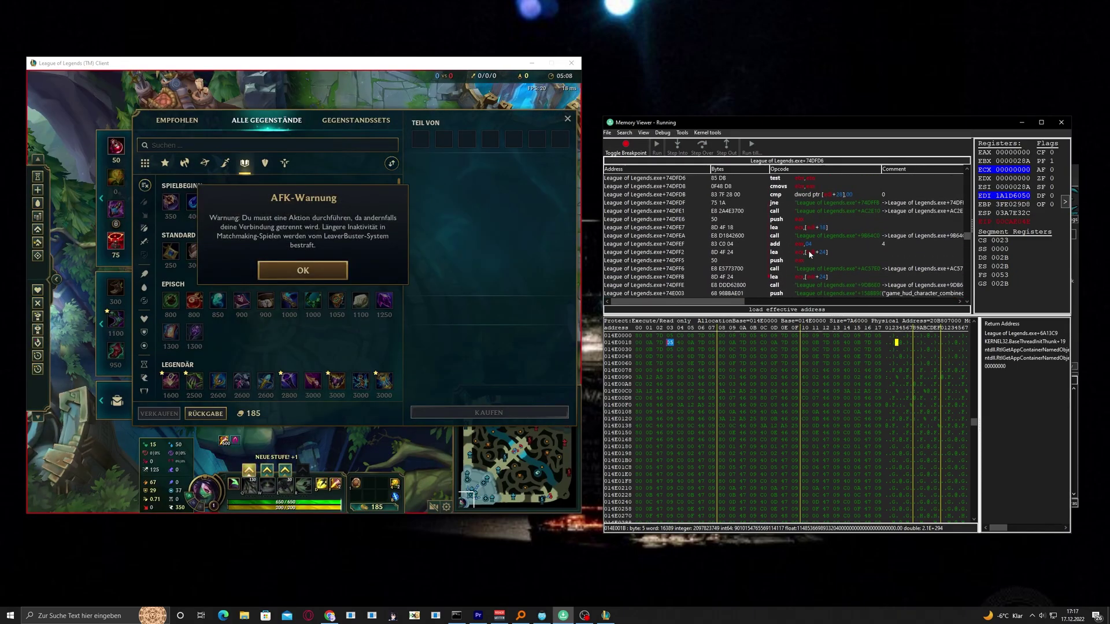
pyautogui.click(1057, 124)
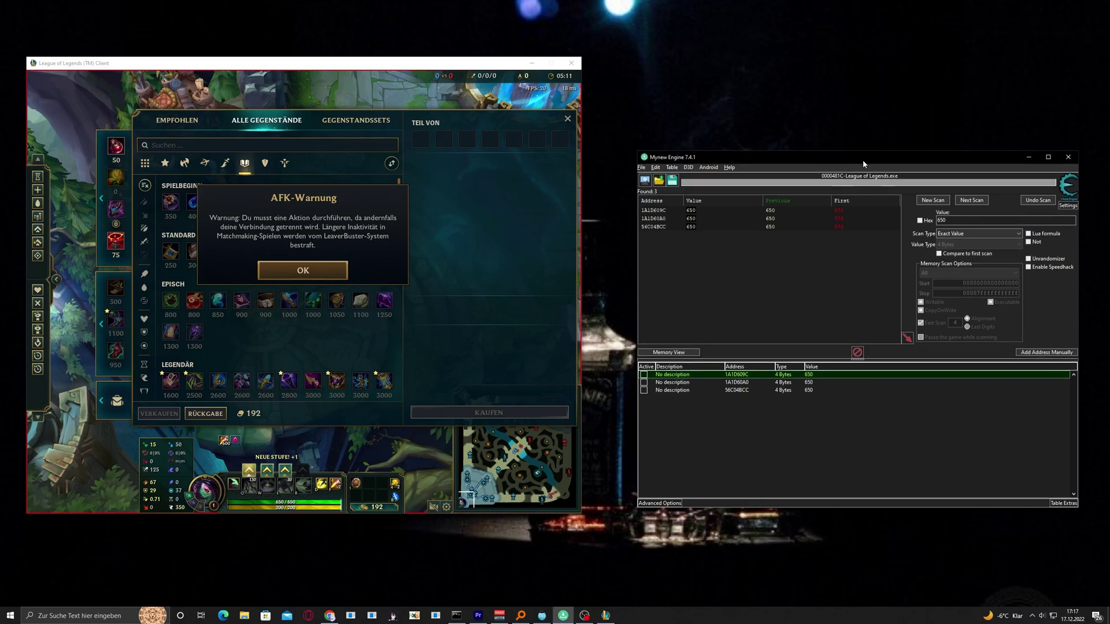
# Reposition Mynew Engine, close the item shop and dismiss the AFK warning by moving the champion
pyautogui.moveTo(863, 163); pyautogui.dragTo(843, 131)
pyautogui.click(330, 271)
pyautogui.click(567, 118)
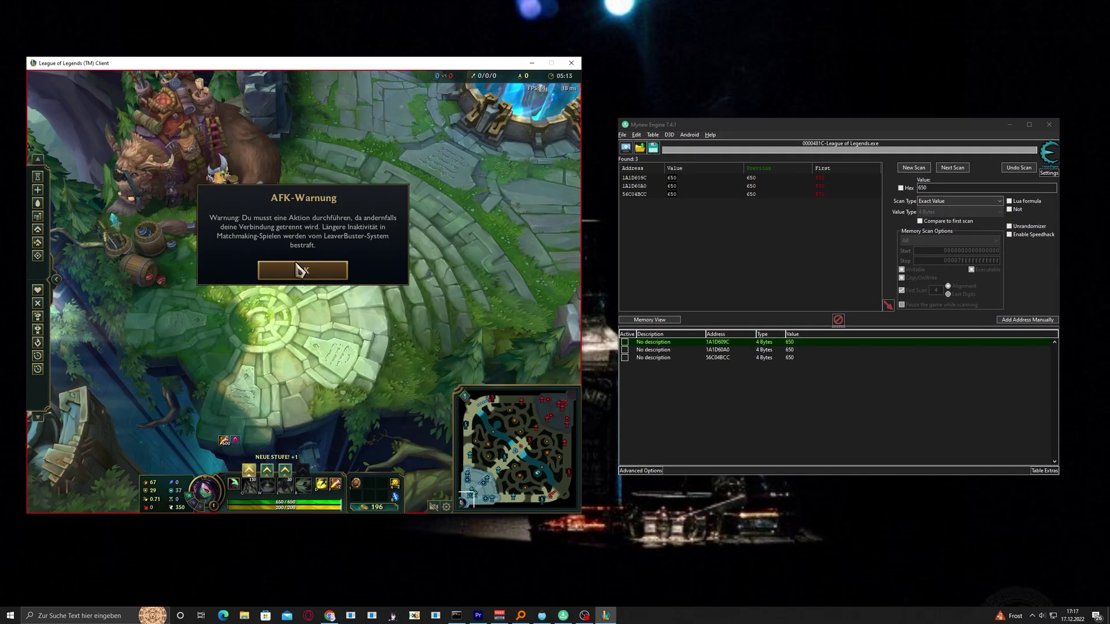
pyautogui.click(300, 270)
pyautogui.rightClick(421, 248)
# Switch to the UnKnoWnCheaTs thread, scroll through it, and open its PMBypass.dll download link
pyautogui.hotkey('alt', 'Tab')
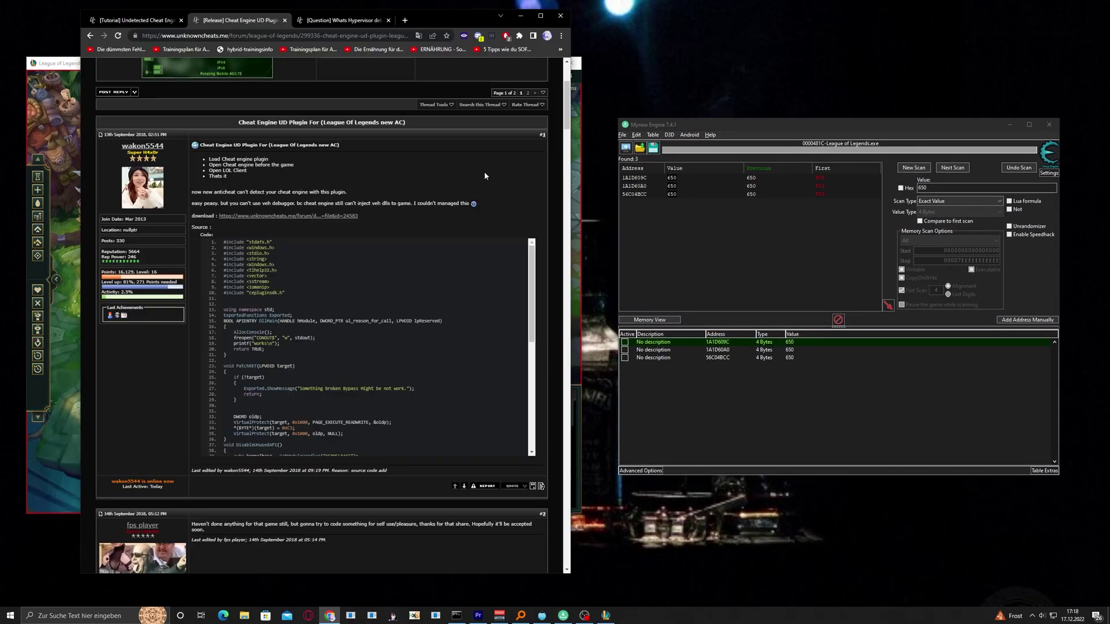
pyautogui.scroll(1, 497, 188)
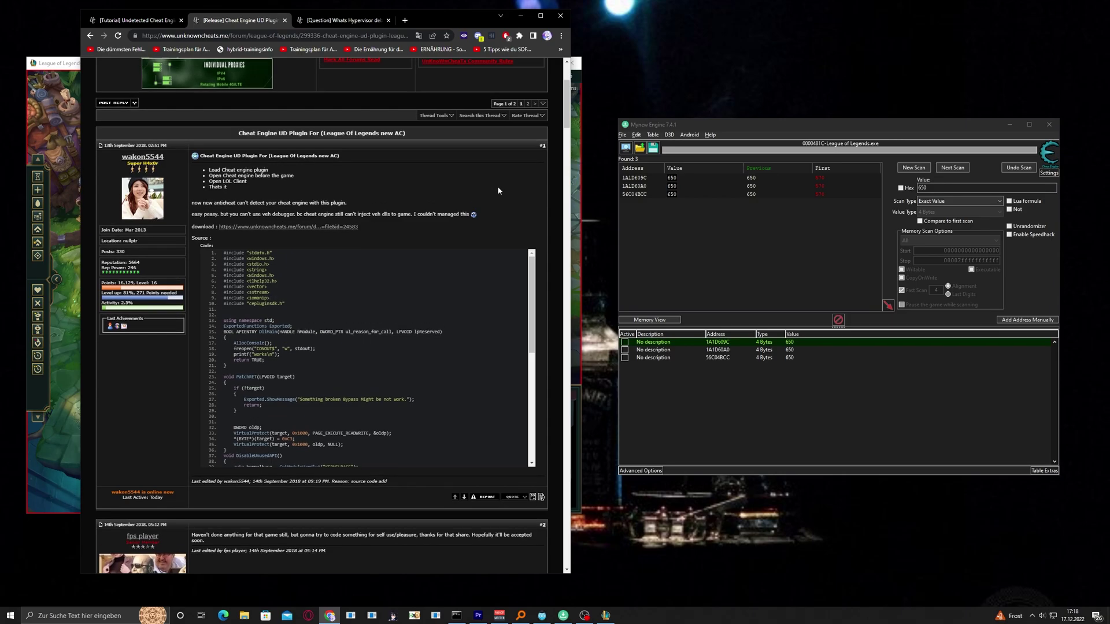
pyautogui.scroll(3, 498, 190)
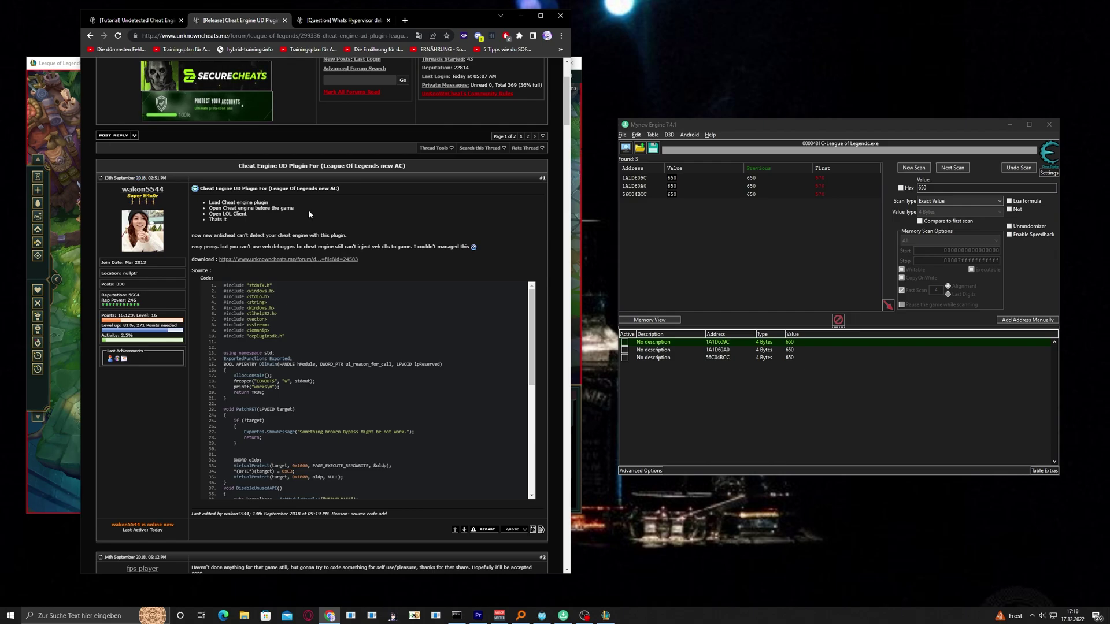
pyautogui.scroll(1, 483, 248)
pyautogui.scroll(-3, 497, 237)
pyautogui.scroll(2, 494, 245)
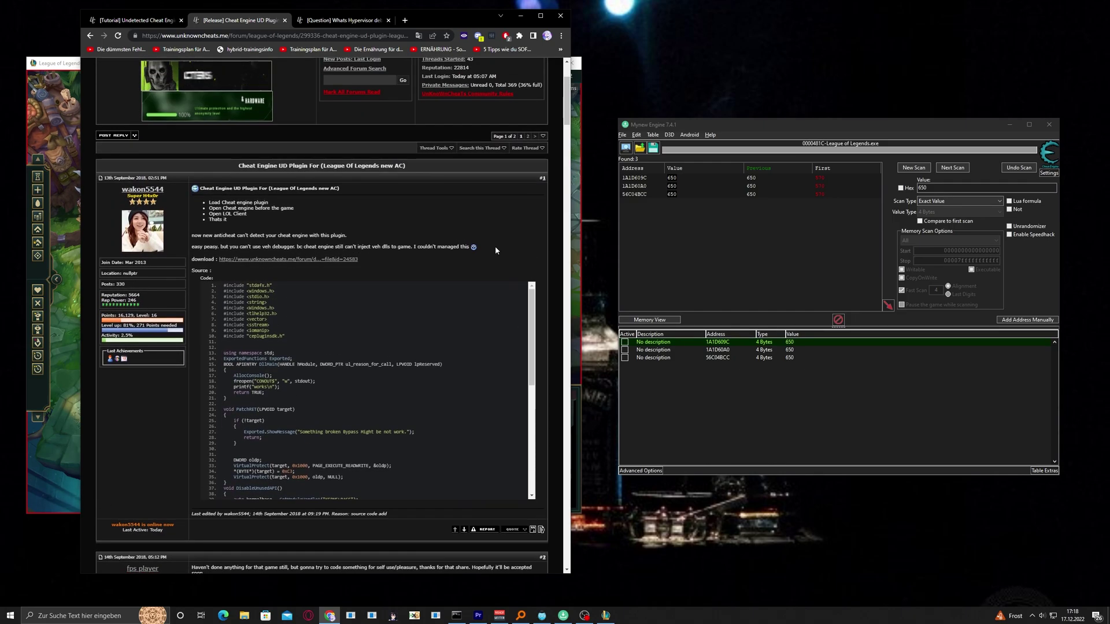
pyautogui.scroll(1, 439, 254)
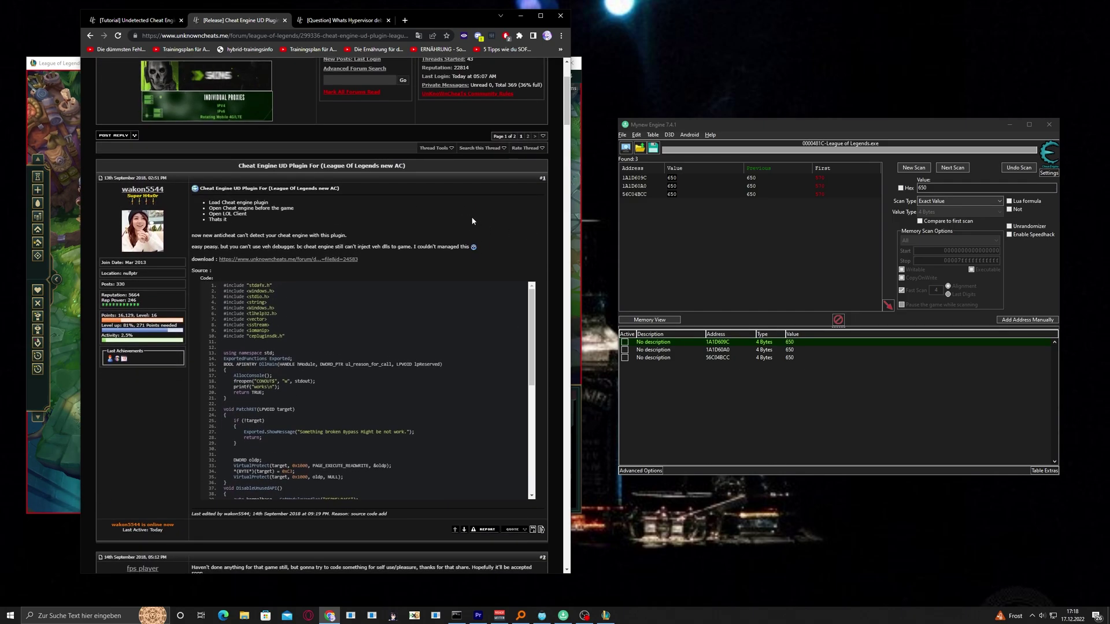
pyautogui.scroll(-2, 442, 203)
pyautogui.scroll(1, 441, 203)
pyautogui.click(316, 260)
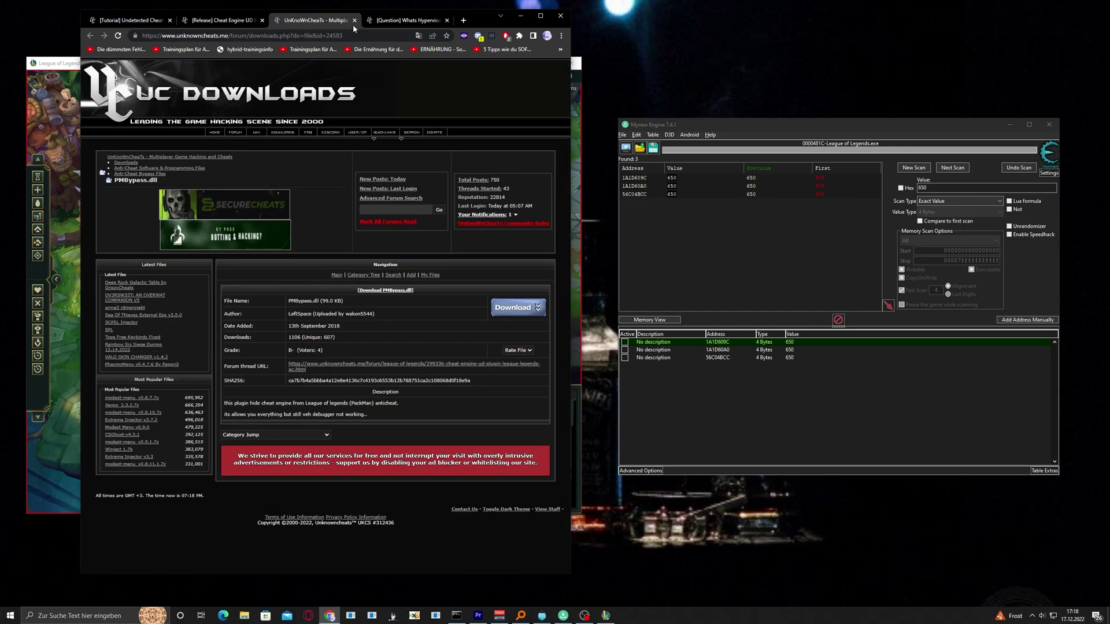
# Close the download tab, then add and enable the lol.dll PacketMan Bypass plugin in Settings
pyautogui.hotkey('ctrl', 'w')
pyautogui.click(636, 134)
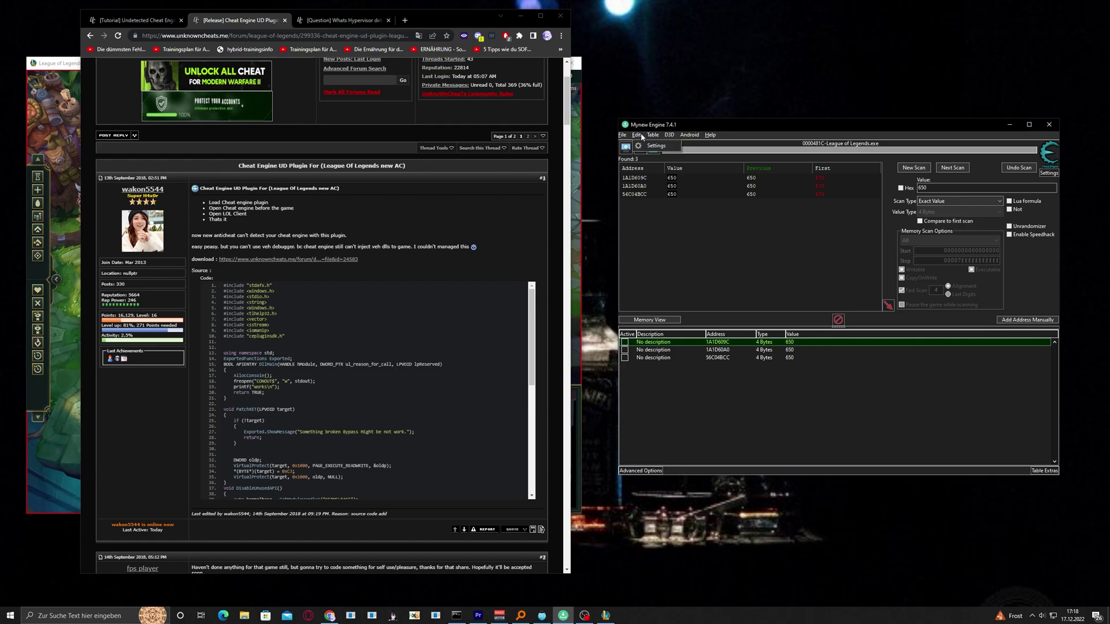
pyautogui.click(655, 146)
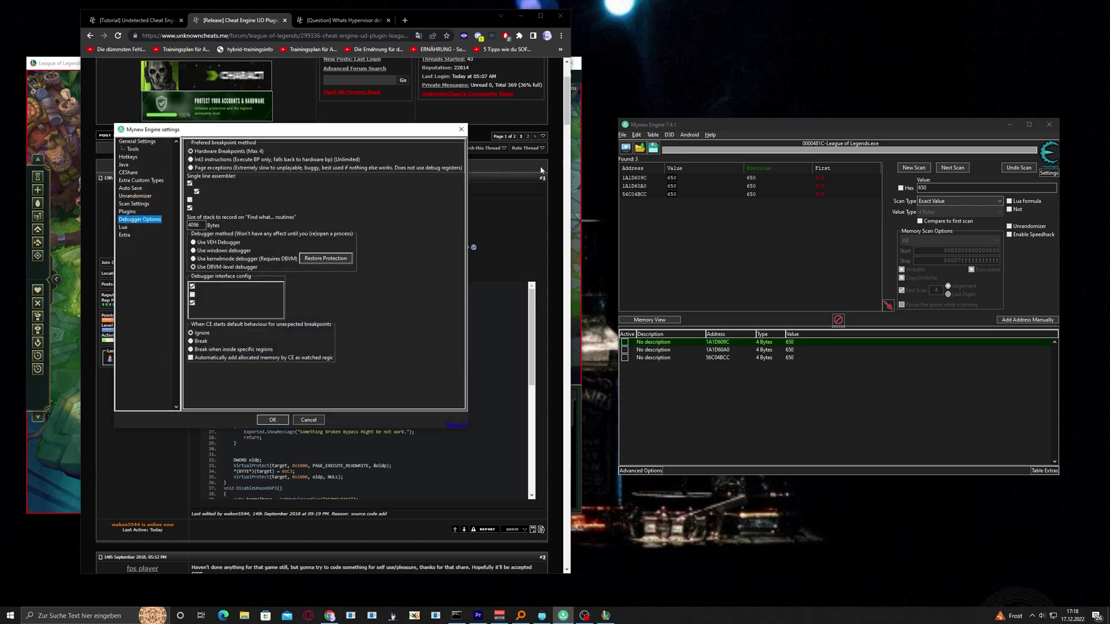
pyautogui.click(125, 211)
pyautogui.click(443, 147)
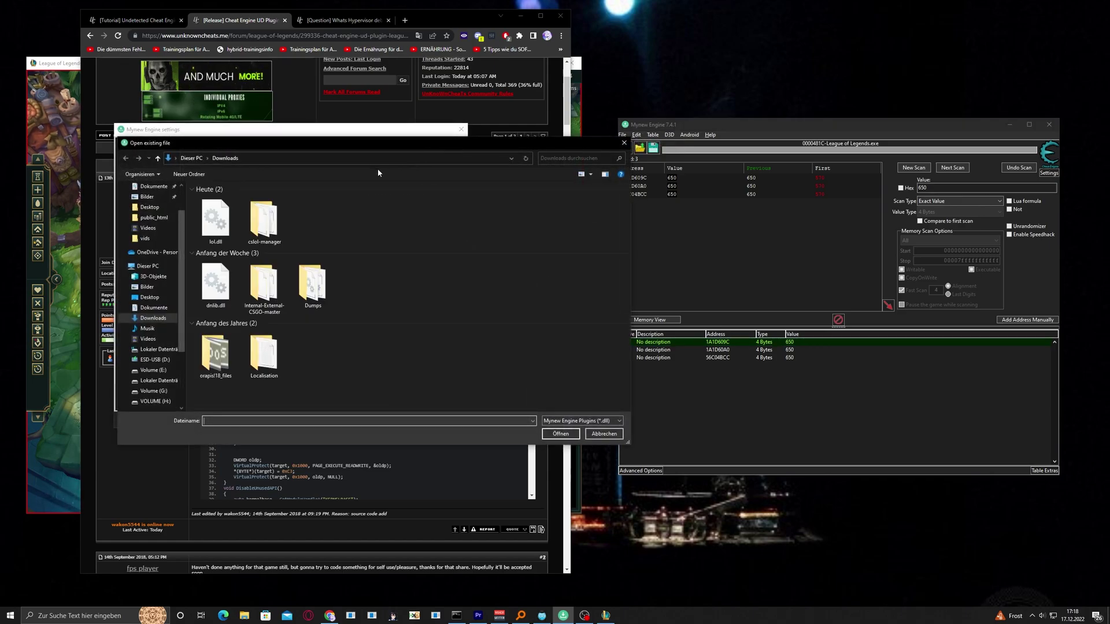
pyautogui.press('Escape')
pyautogui.click(188, 149)
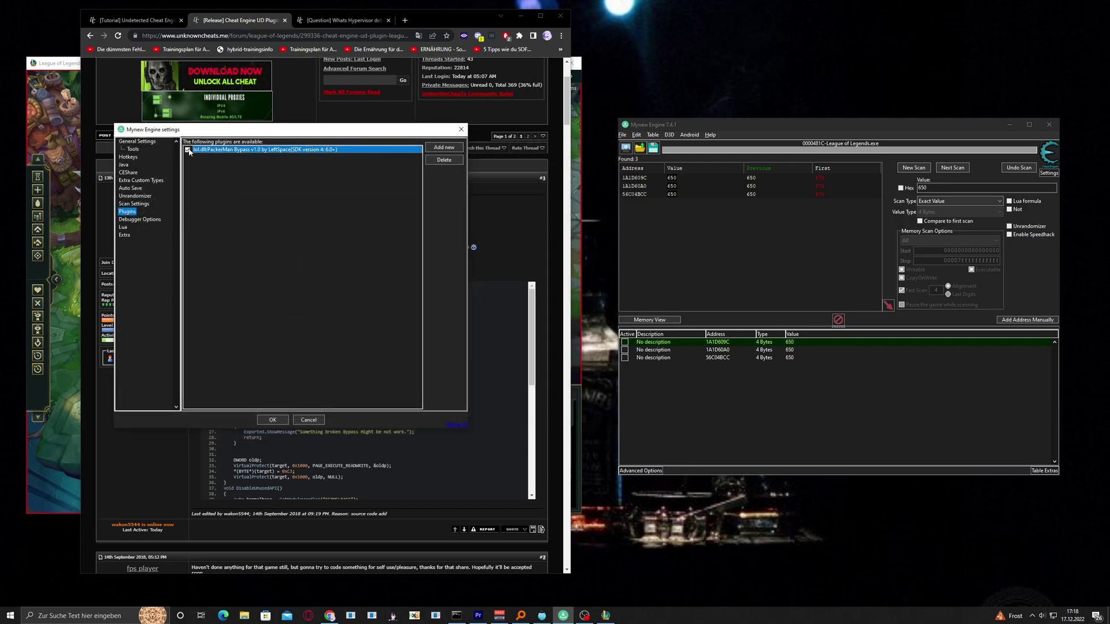
pyautogui.click(273, 419)
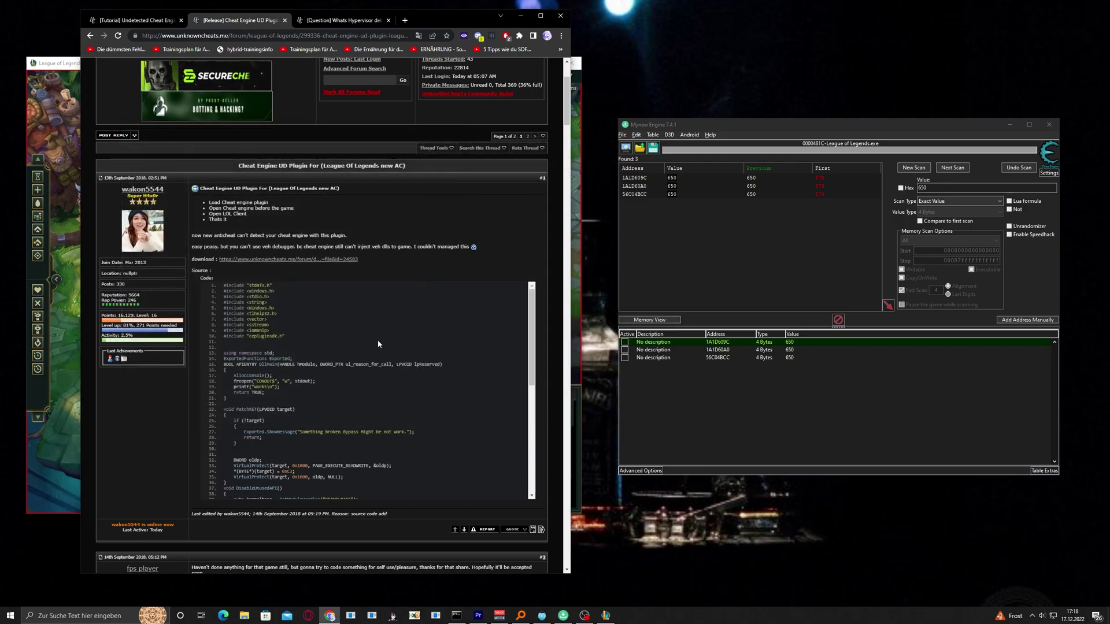
# Minimize Chrome and open the Memory Viewer, placing it over the game window
pyautogui.click(526, 20)
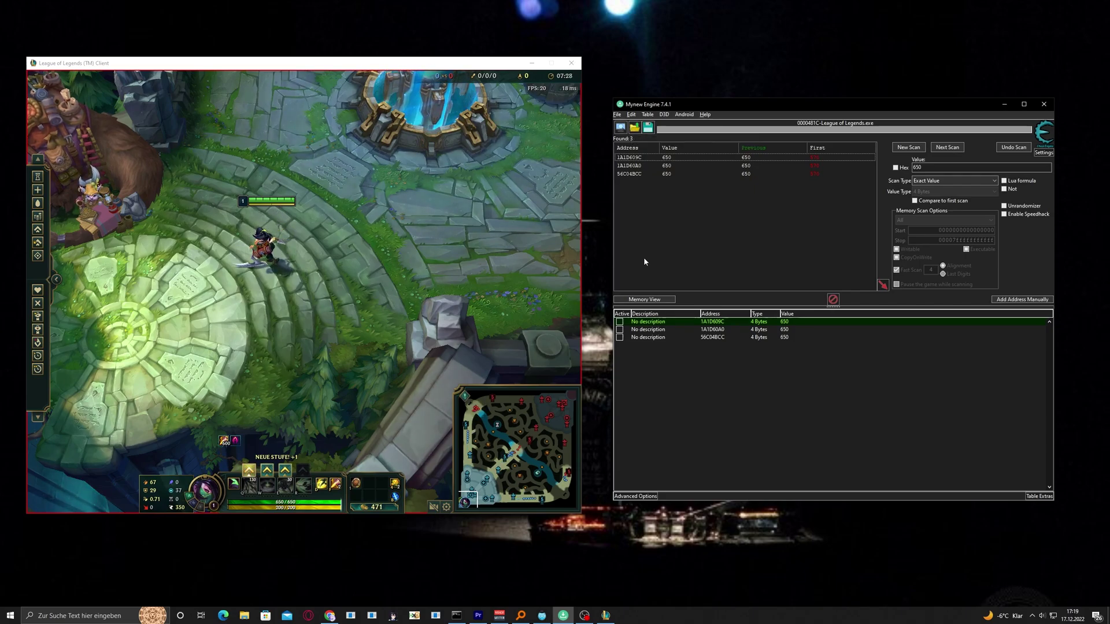
pyautogui.click(644, 299)
pyautogui.moveTo(815, 98); pyautogui.dragTo(324, 97)
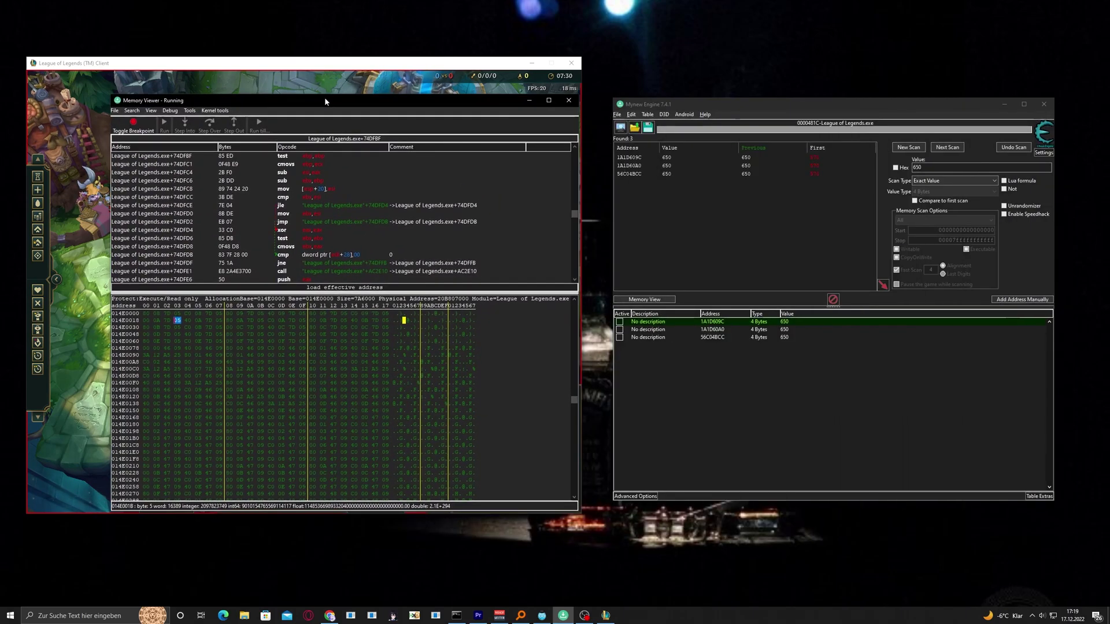
pyautogui.scroll(5, 322, 228)
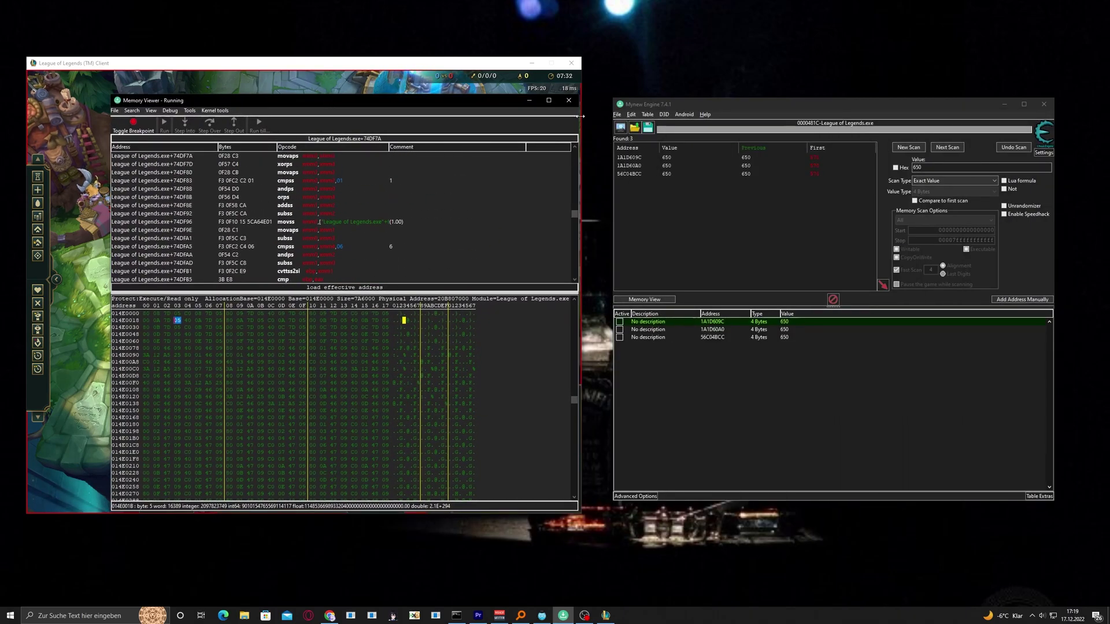
# Bring the game to the front and resize and nudge the Mynew Engine window upward
pyautogui.click(581, 116)
pyautogui.moveTo(749, 99); pyautogui.dragTo(756, 148)
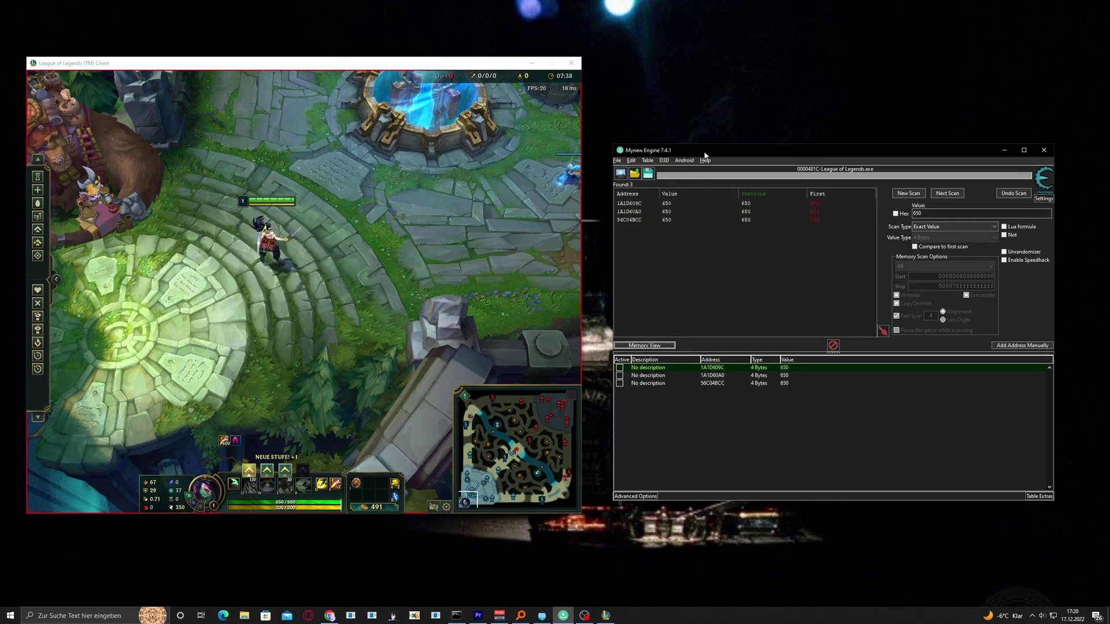
pyautogui.moveTo(708, 152)
pyautogui.mouseDown()
pyautogui.moveTo(726, 148)
pyautogui.moveTo(719, 140)
pyautogui.mouseUp()
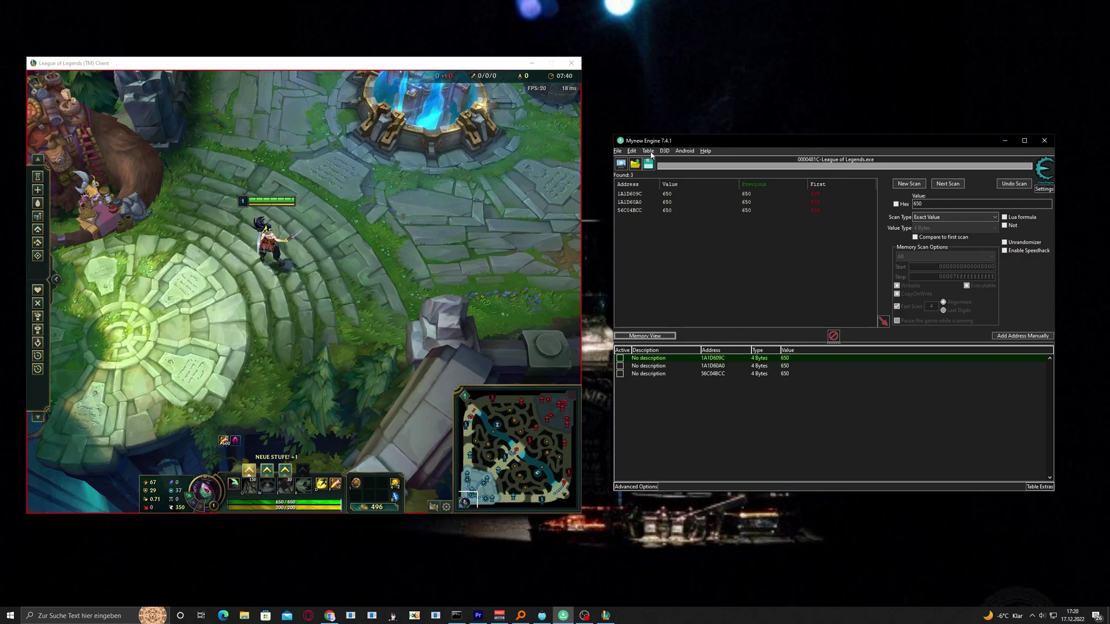